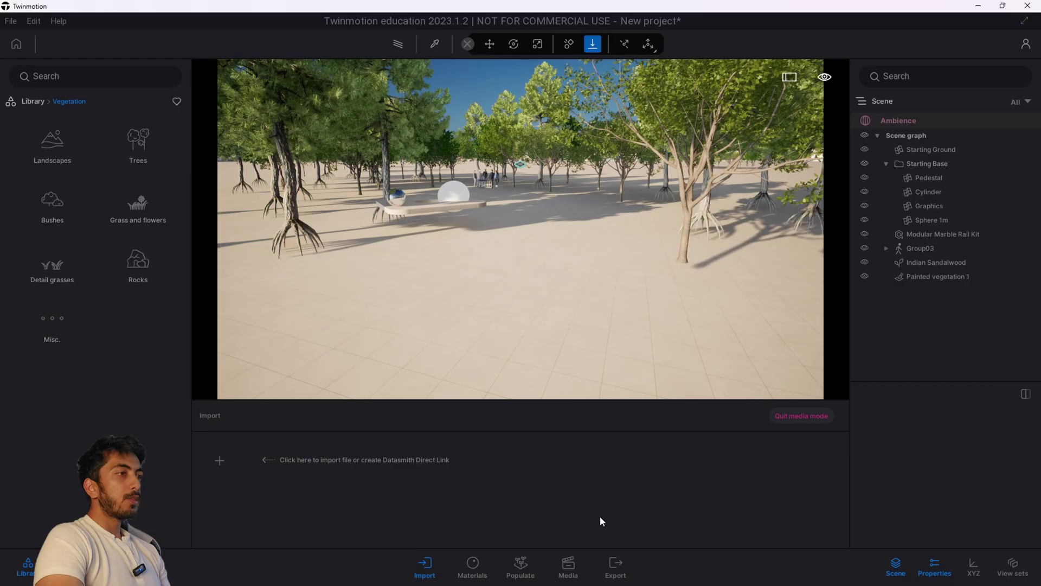
Import the SketchUp file "Example for twinmotion" from the Youtube > Twinmotion Tutorial folder as geometry, using Collapse by material
click(220, 460)
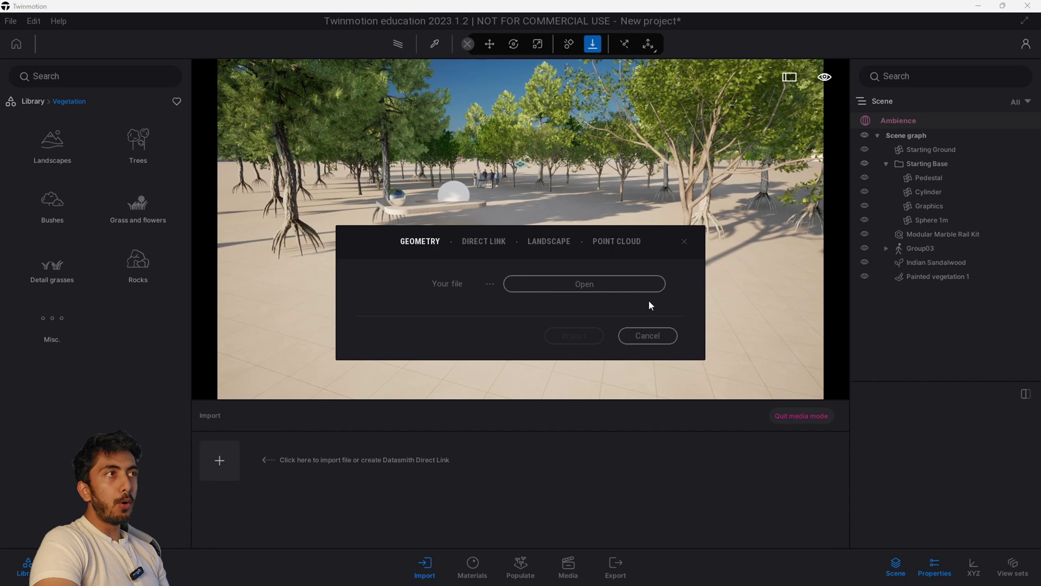
click(617, 282)
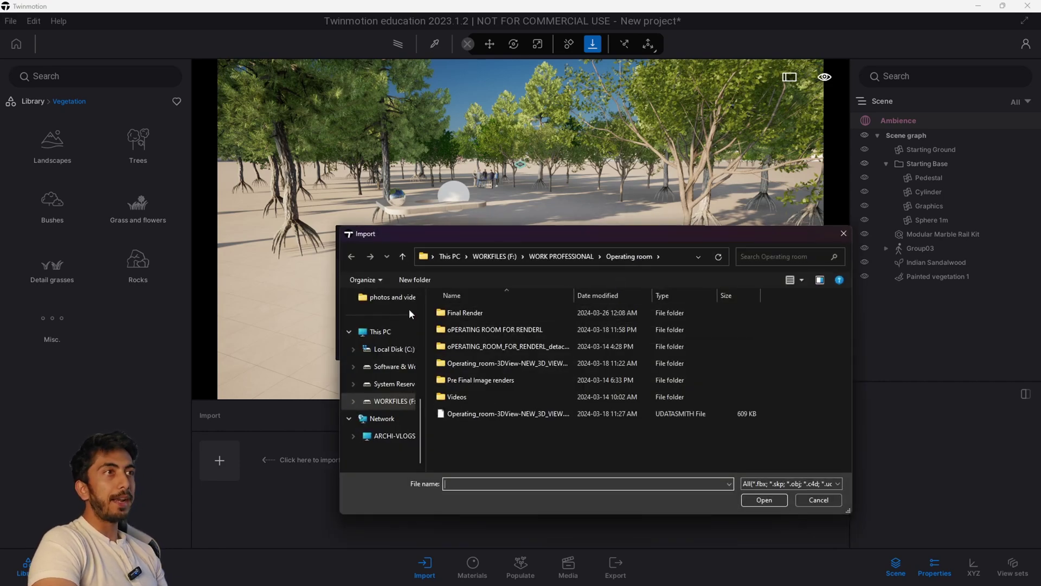
scroll(405, 379, up, 3)
scroll(393, 401, down, 3)
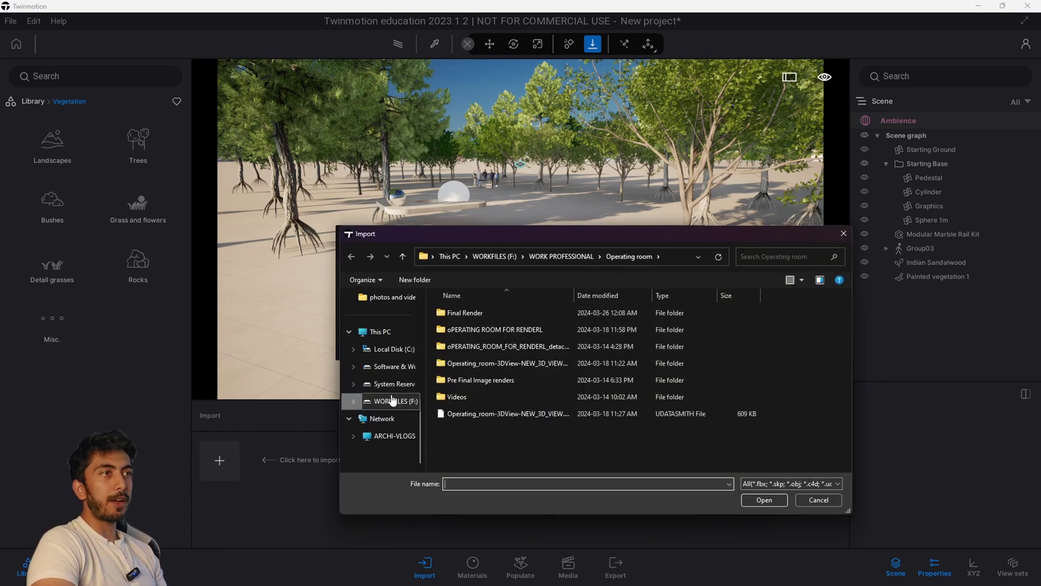
scroll(395, 399, up, 5)
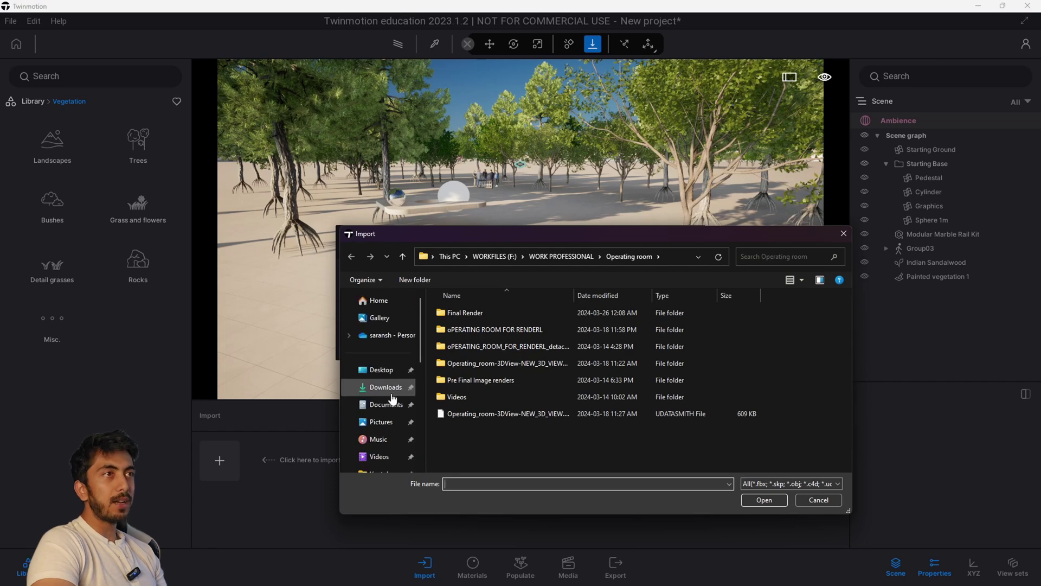
scroll(391, 412, down, 4)
scroll(395, 319, up, 3)
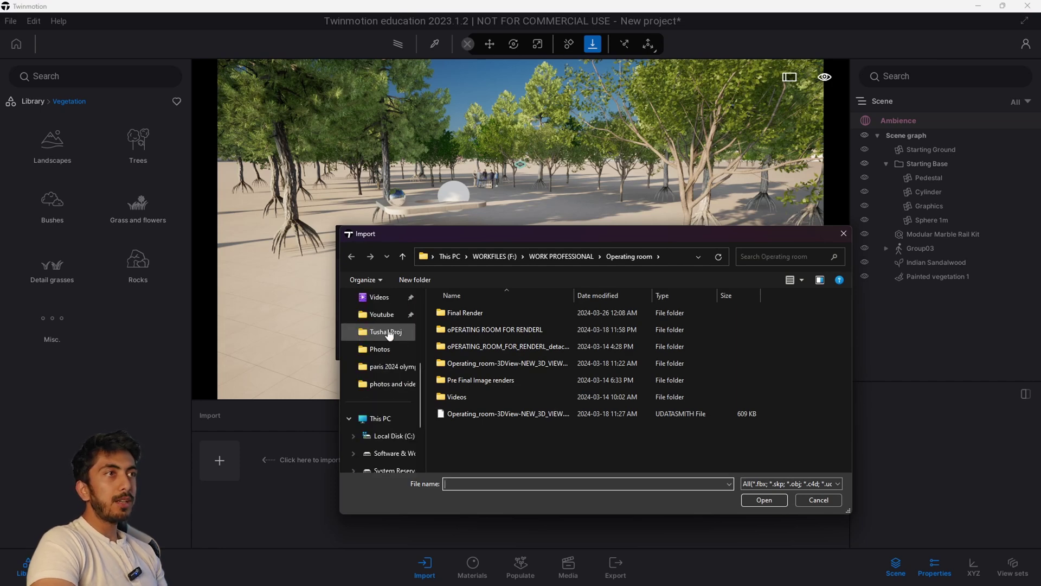
click(386, 314)
double_click(465, 333)
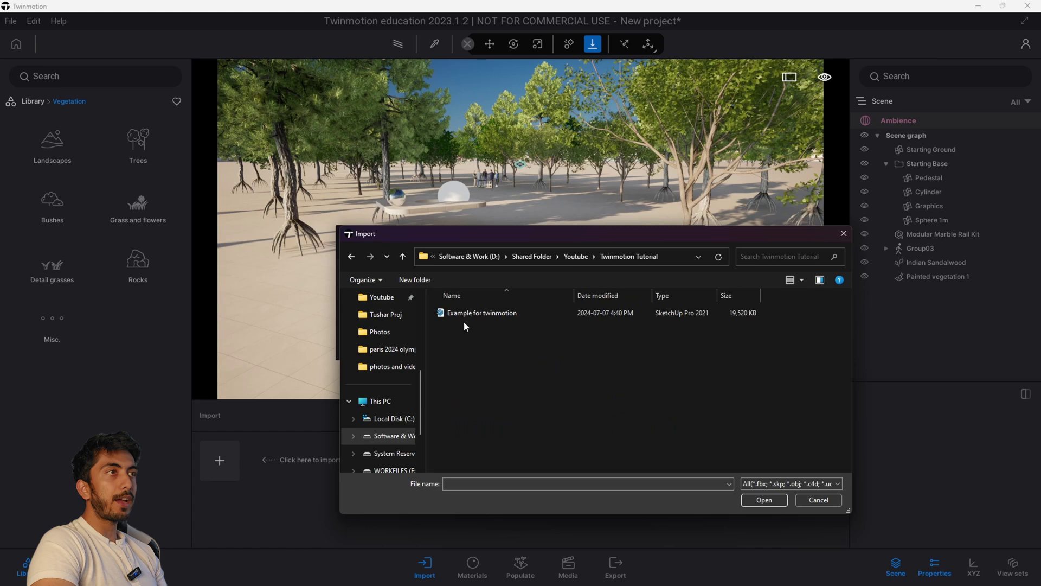
click(467, 320)
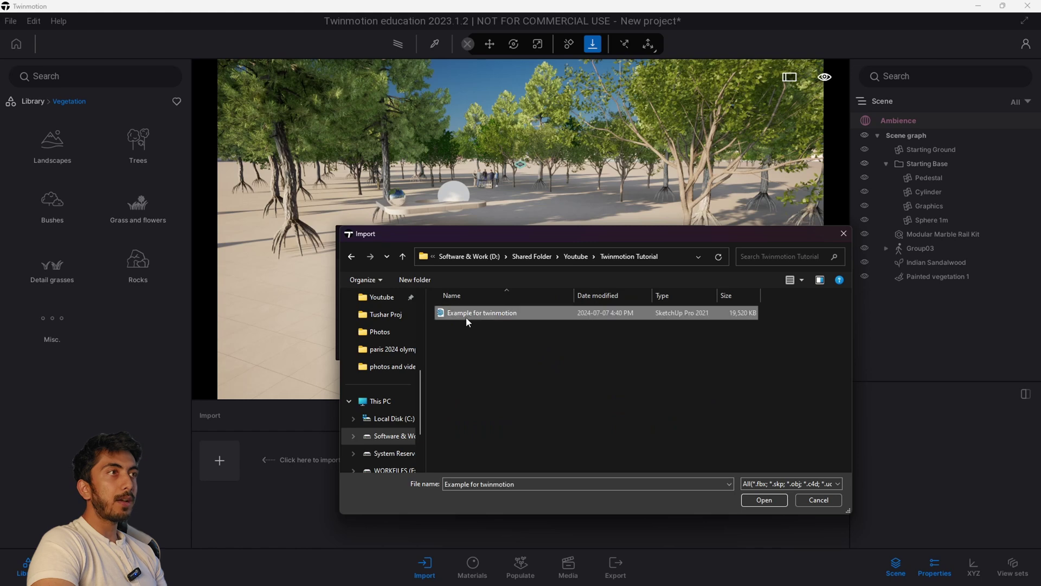
click(767, 499)
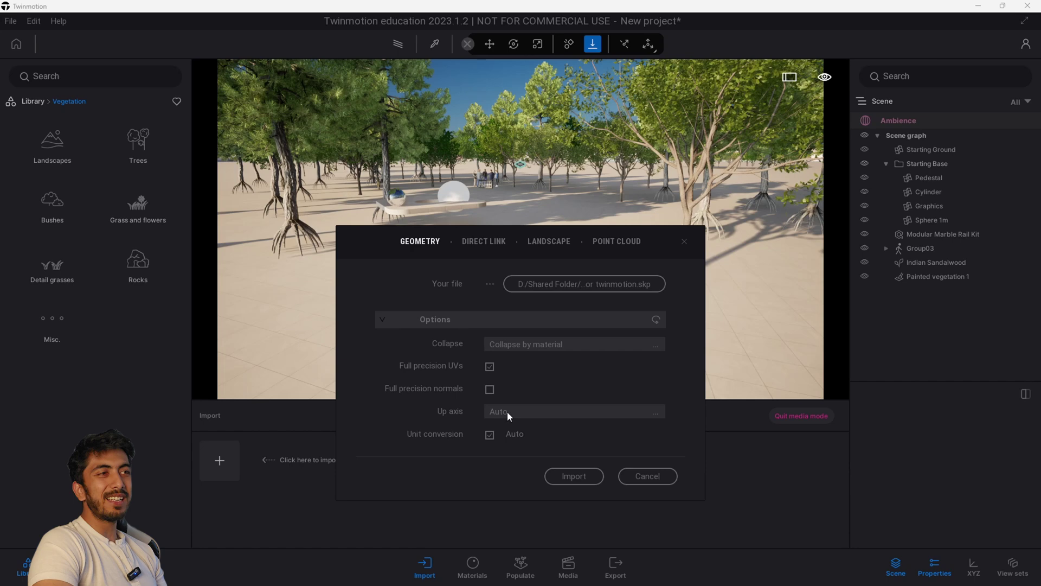
click(595, 477)
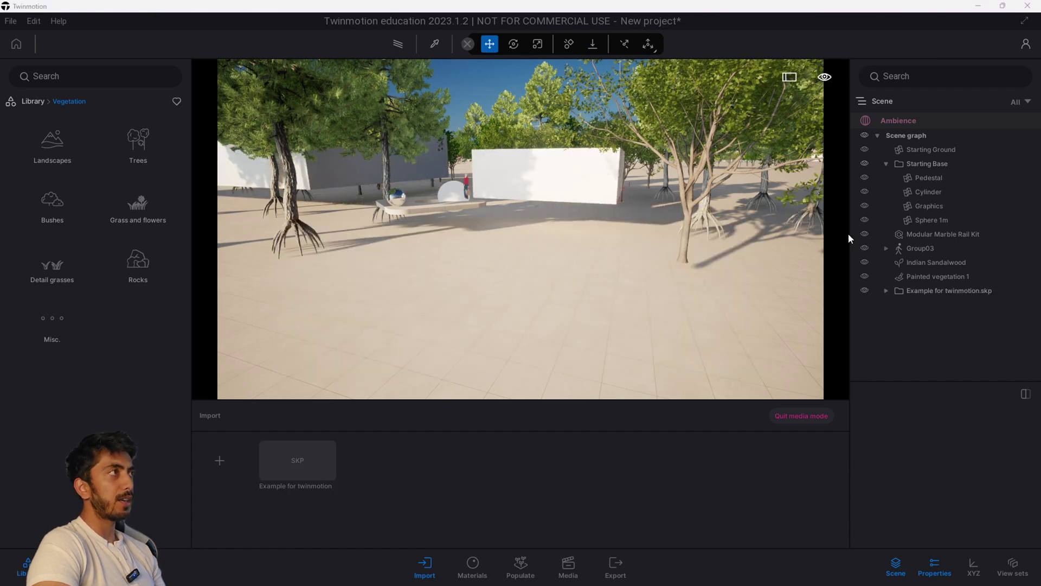
Try to move only the large white default-material part of the imported model away from the trees
mouse_move(318, 449)
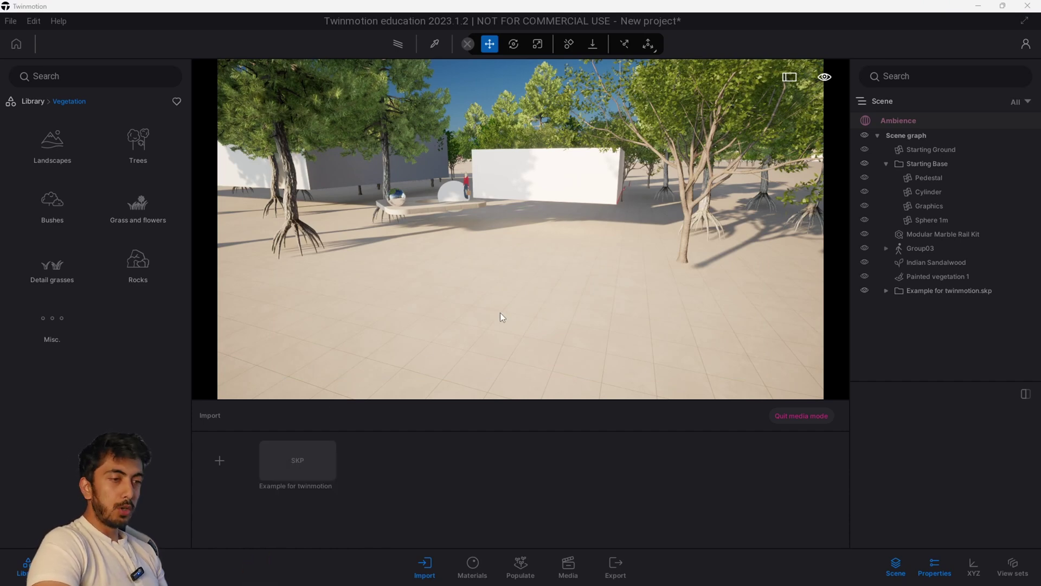
right_drag(500, 312, 462, 308)
key(s)
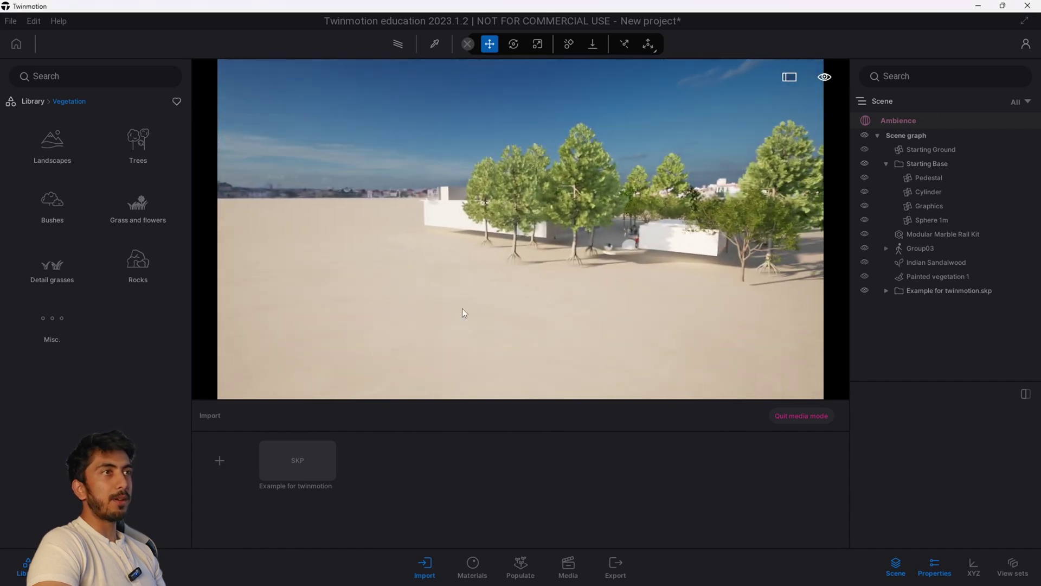
click(437, 221)
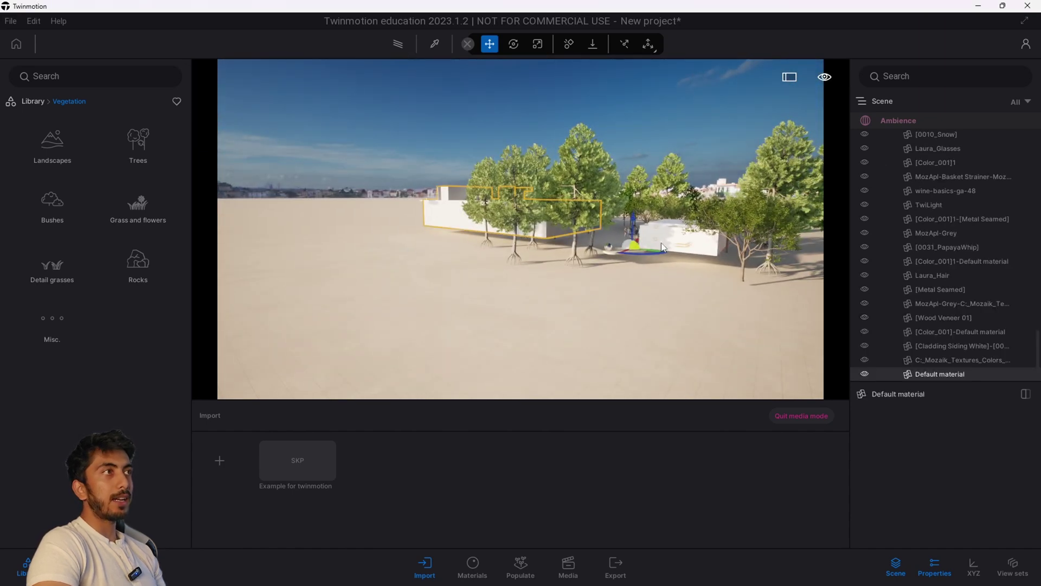
drag(638, 252, 296, 279)
key(Escape)
key(a)
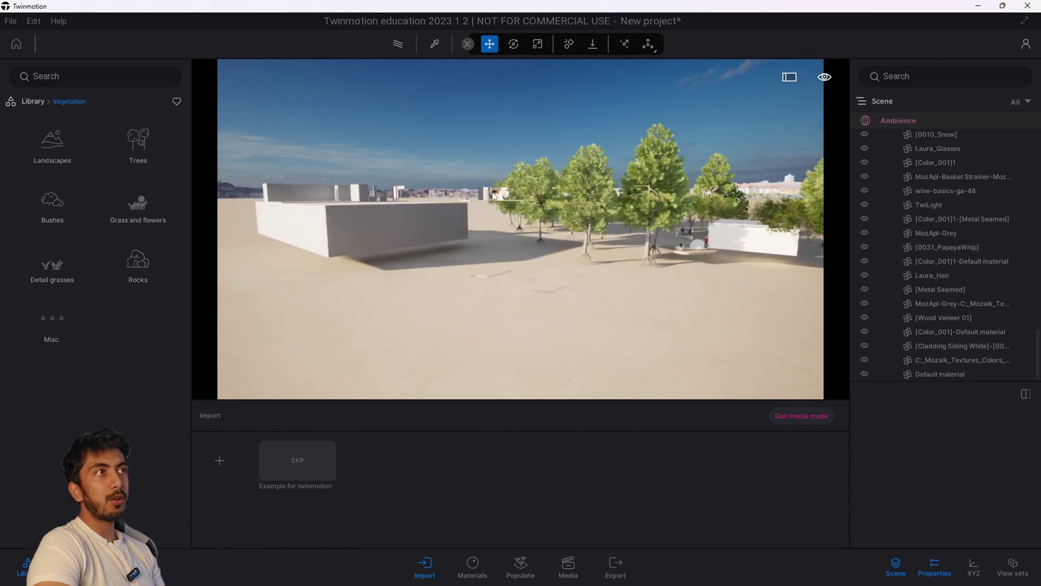
Inspect the separated parts of the imported model and undo the move of the default-material part
click(480, 196)
key(w)
key(w)
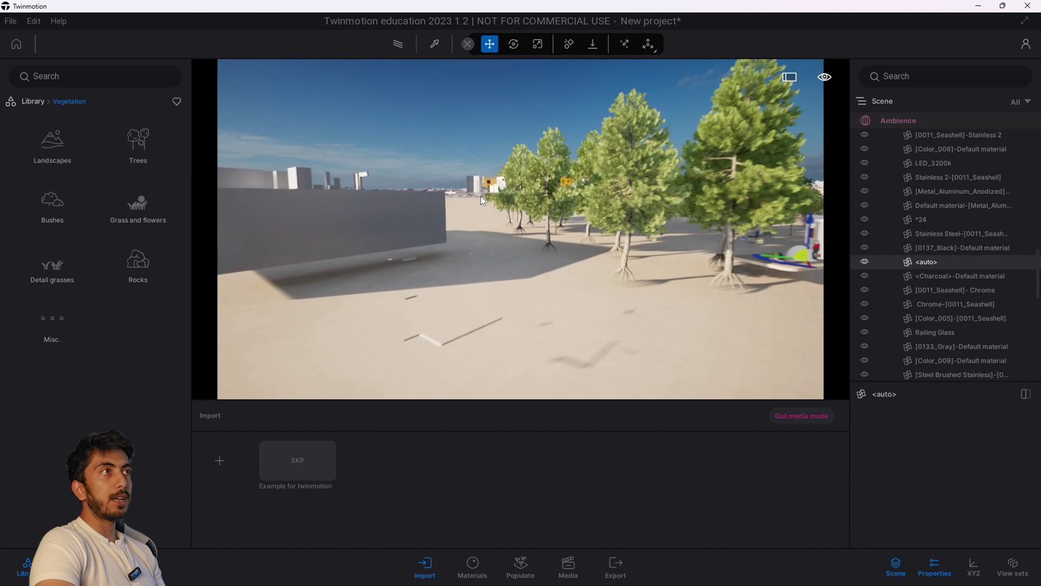
key(w)
key(e)
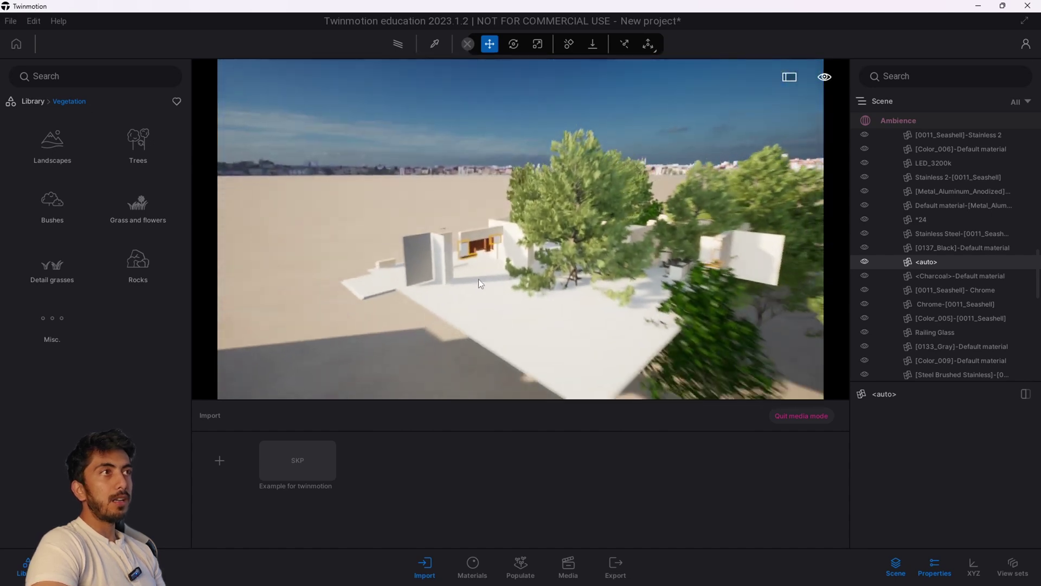
key(s)
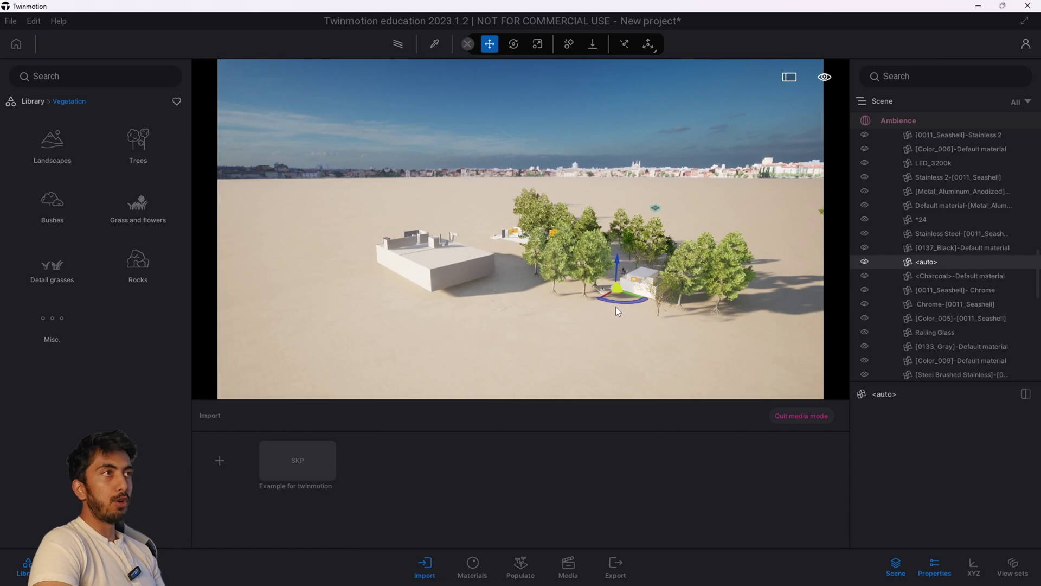
click(489, 292)
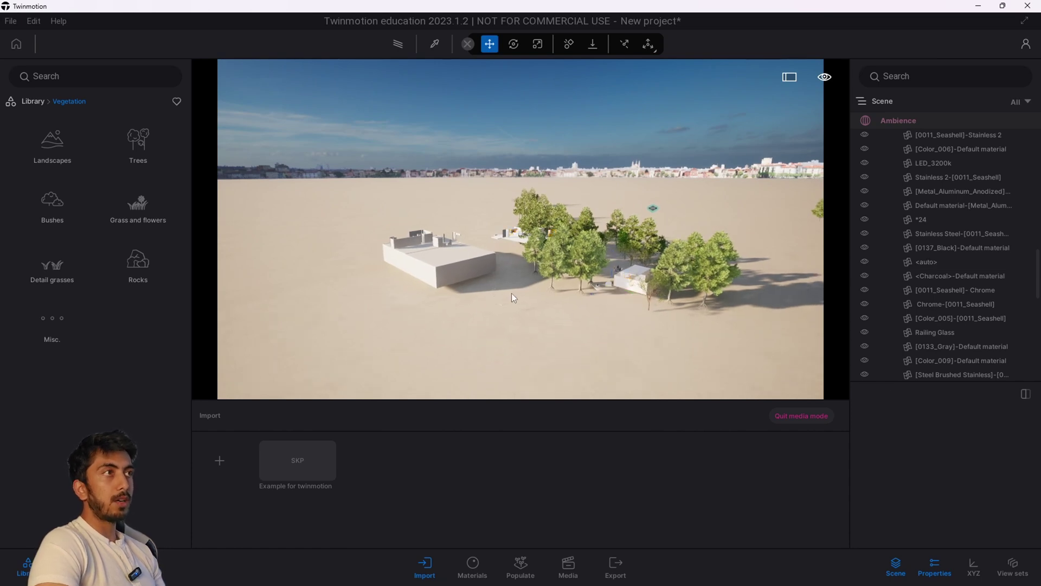
click(512, 293)
key(Delete)
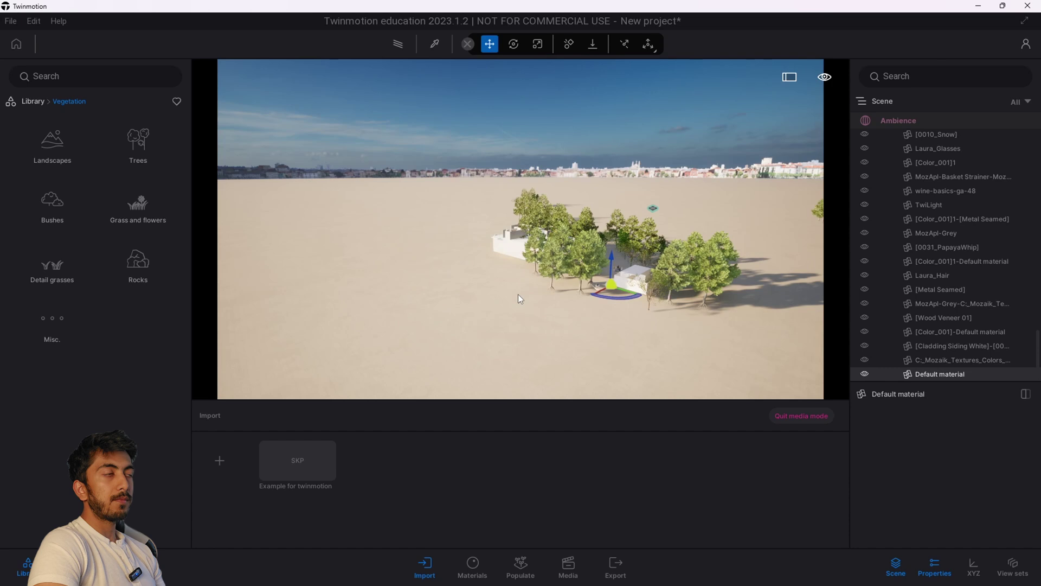
Move the whole Example for twinmotion.skp group clear of the trees onto open ground and lower it by about 1.62
scroll(953, 298, up, 8)
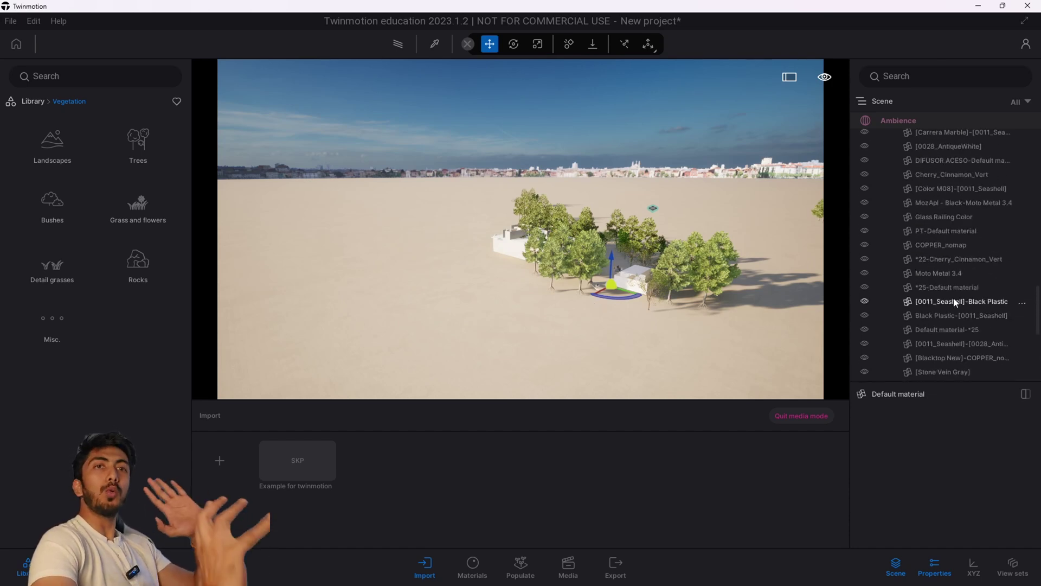
scroll(953, 297, up, 8)
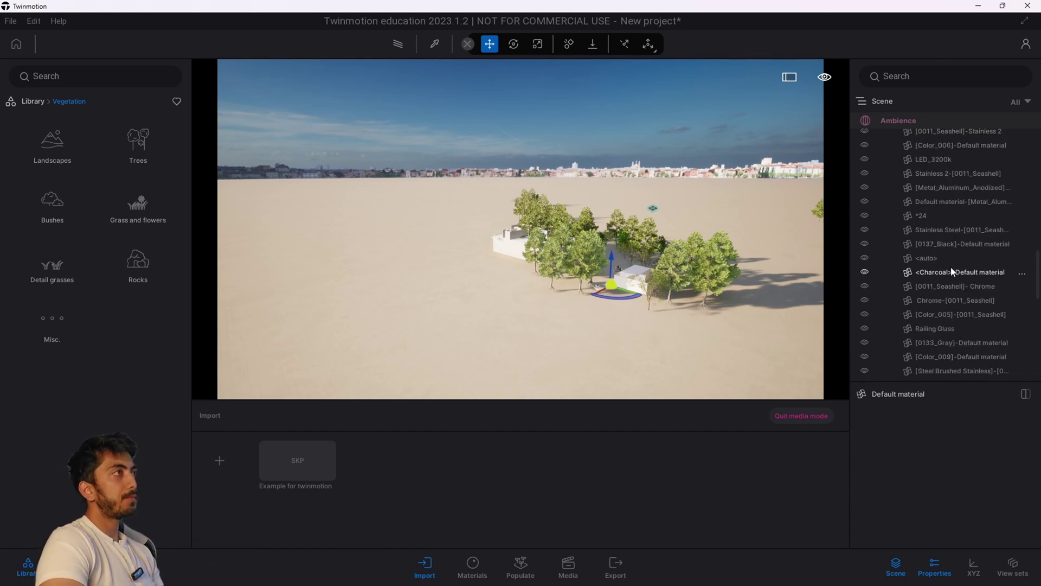
drag(1037, 230, 1037, 127)
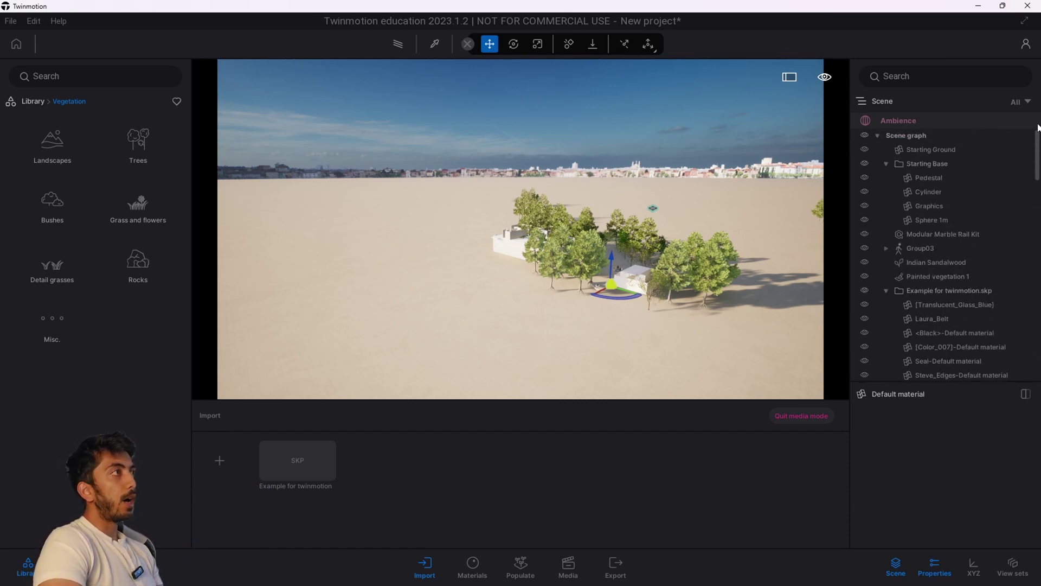
click(886, 291)
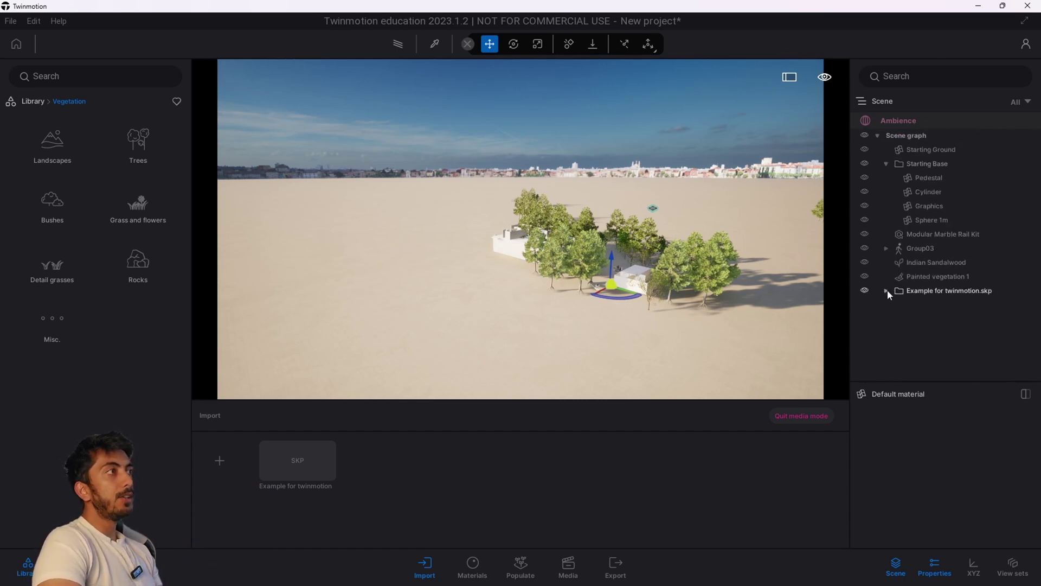
click(915, 293)
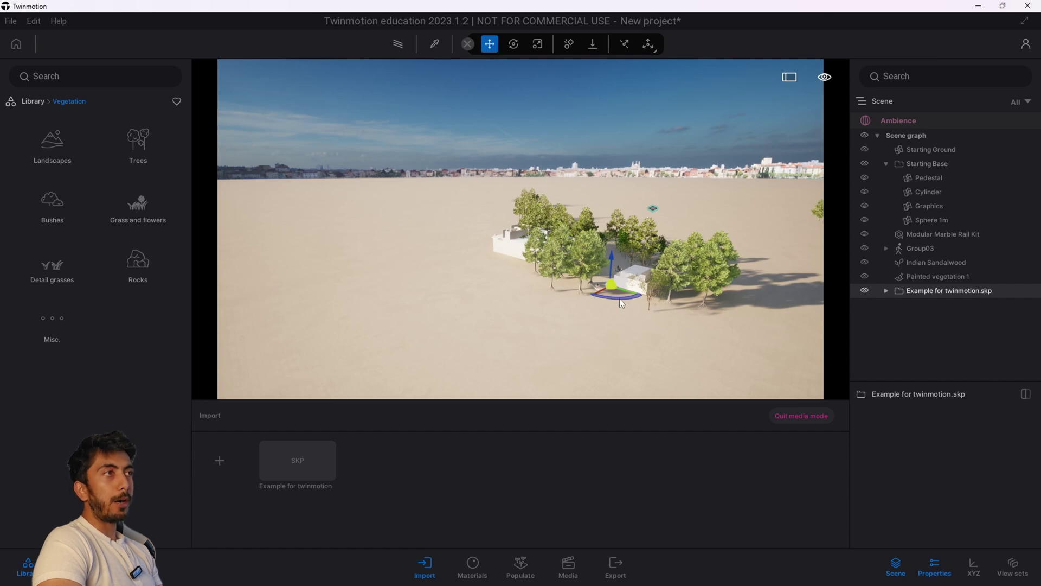
drag(618, 293, 398, 323)
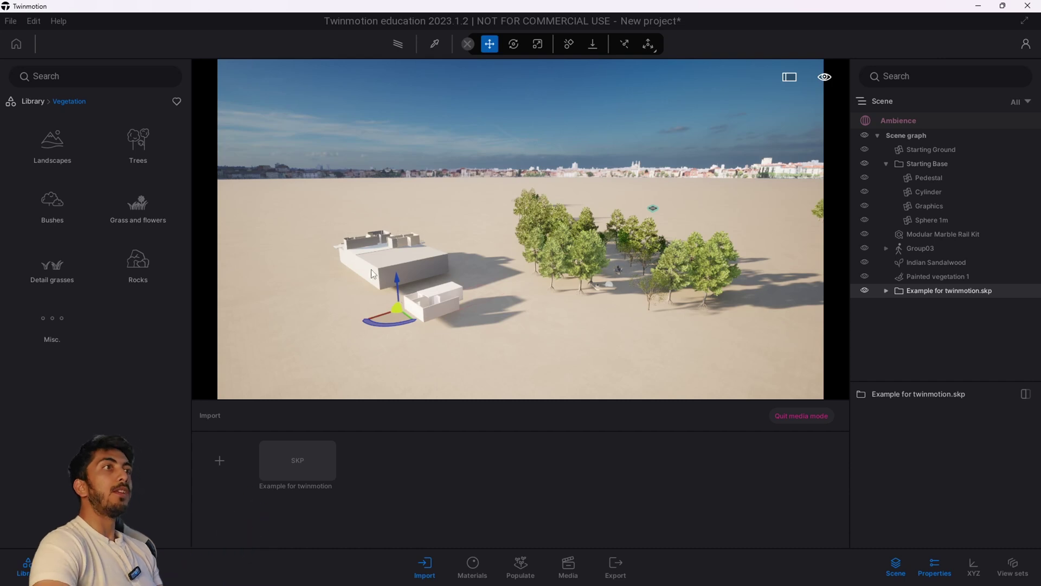
drag(396, 279, 397, 287)
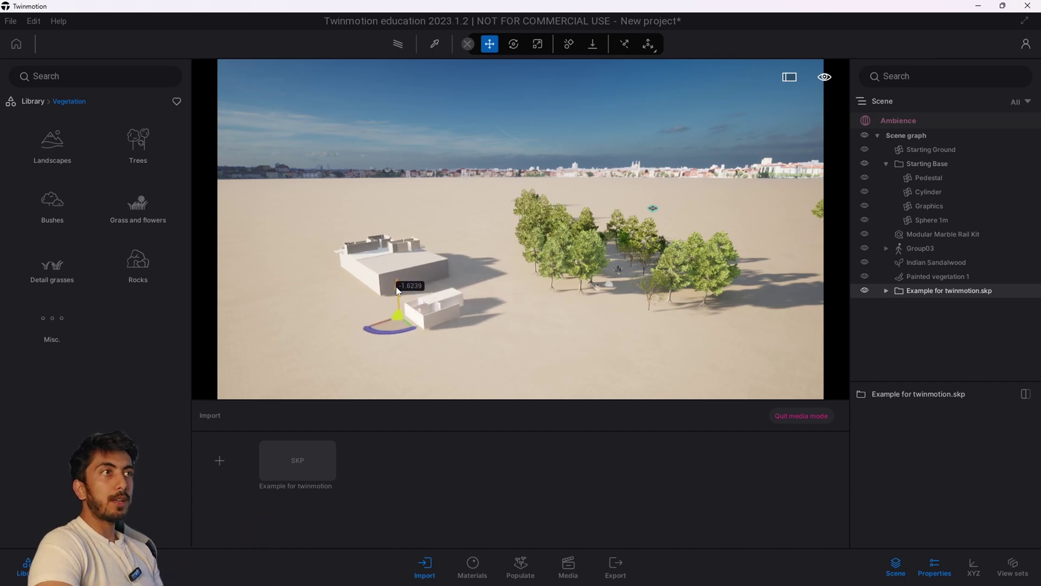
Examine the repositioned model from outside, approaching the open side of the smaller building
key(a)
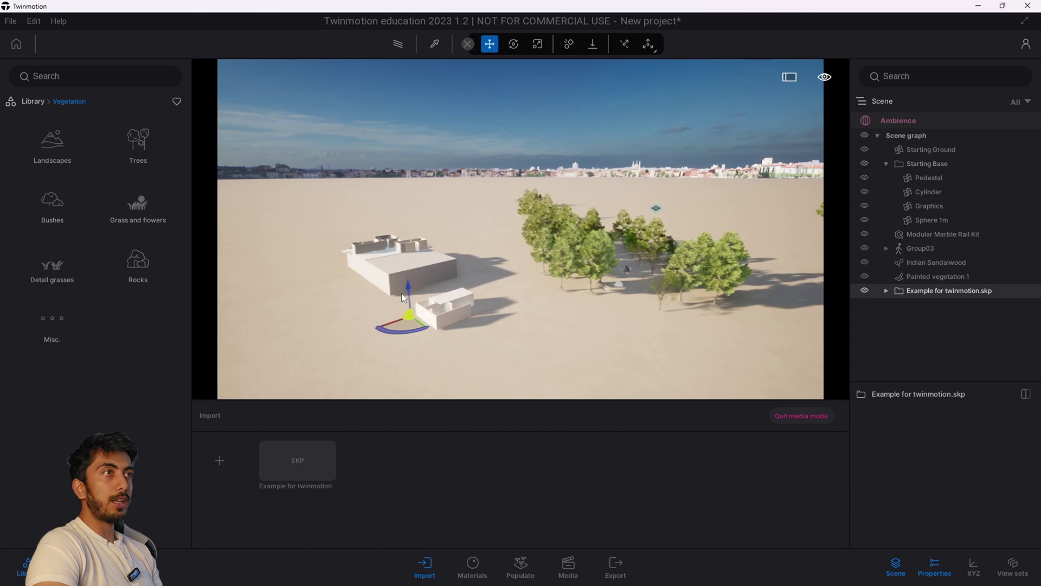
key(w)
key(w)
key(d)
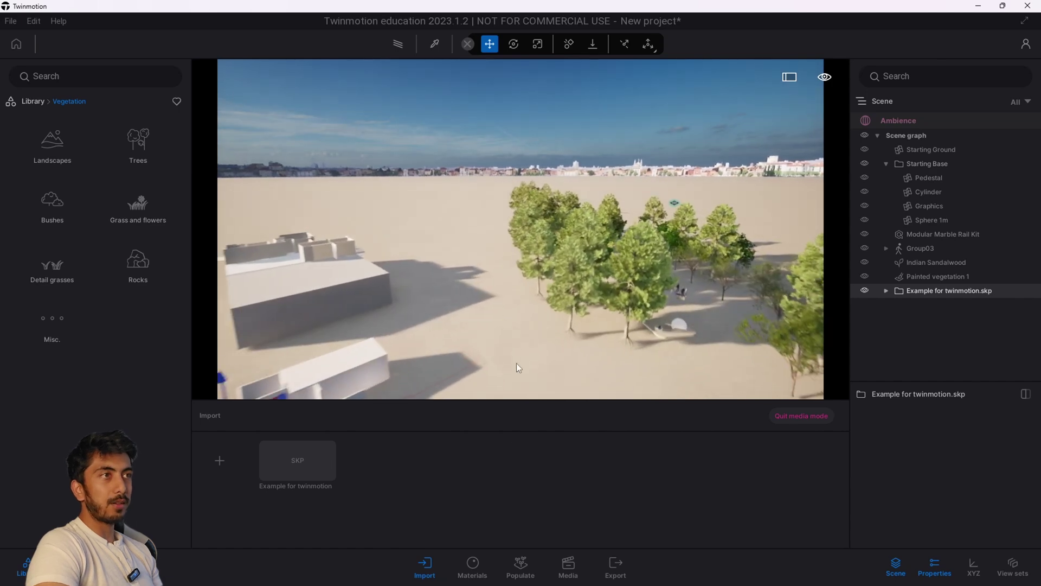
right_drag(409, 356, 260, 374)
scroll(587, 288, up, 8)
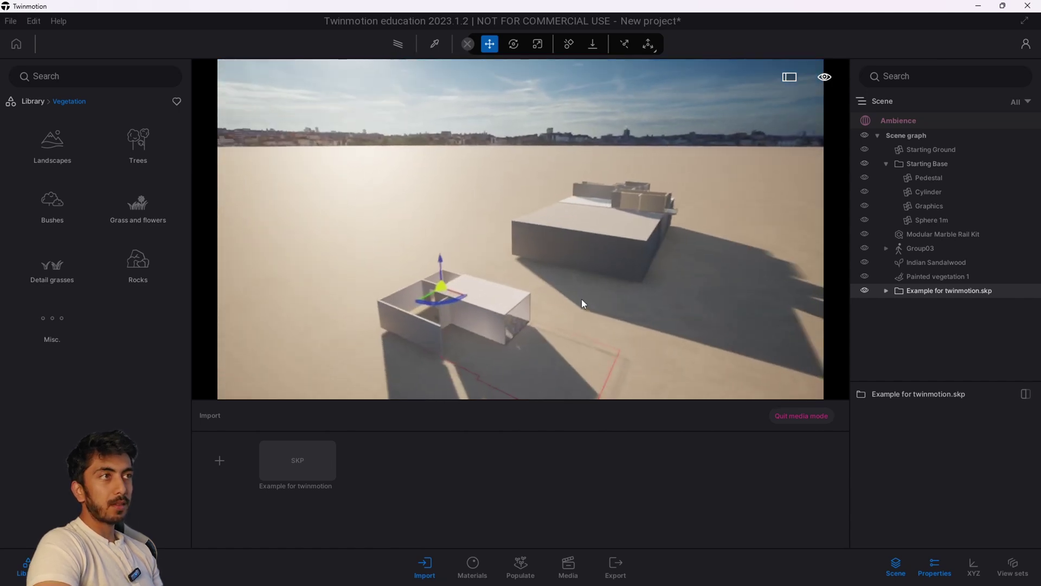
key(w)
key(q)
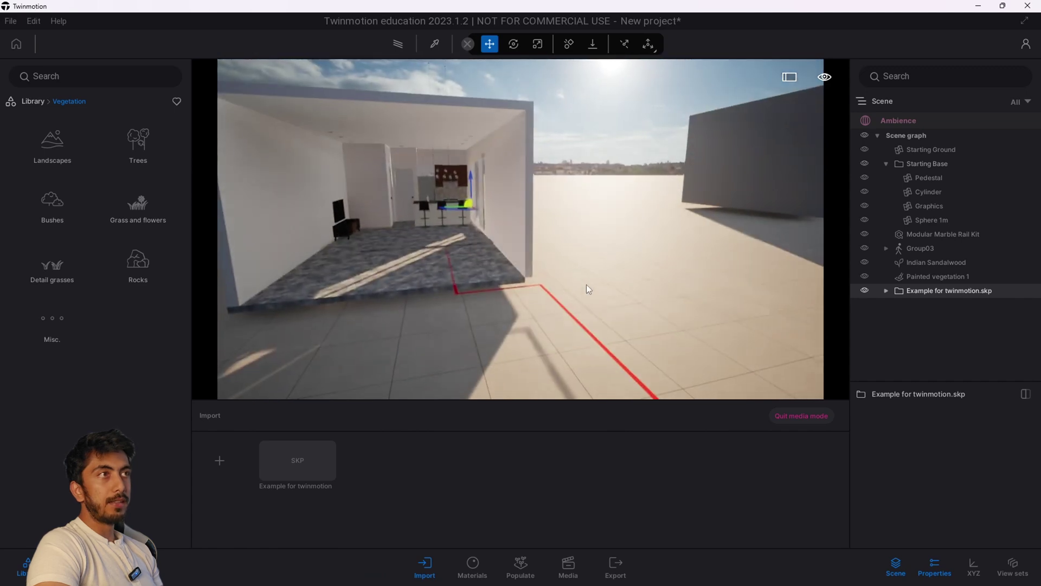
key(a)
key(w)
key(d)
Deselect the model and examine the living room and kitchen interior, ending with an overview from outside
key(Escape)
key(a)
key(w)
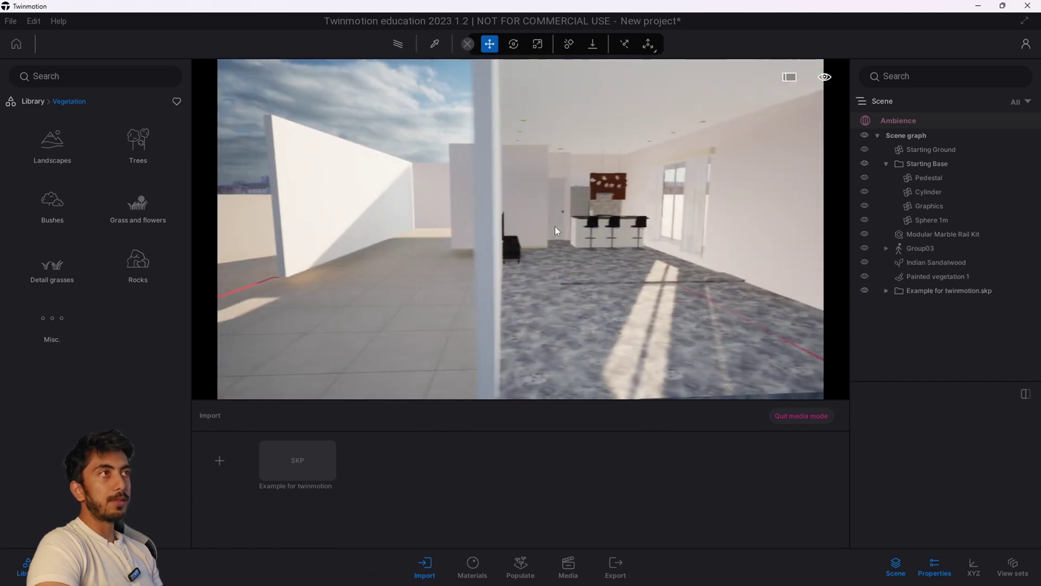
key(d)
key(w)
scroll(552, 214, down, 10)
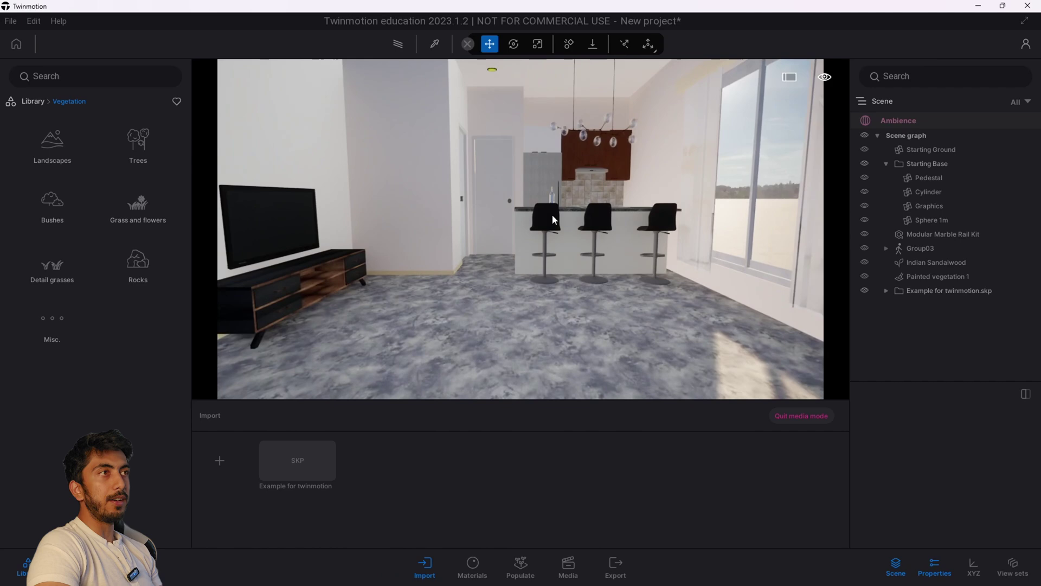
scroll(555, 217, up, 8)
scroll(555, 223, up, 4)
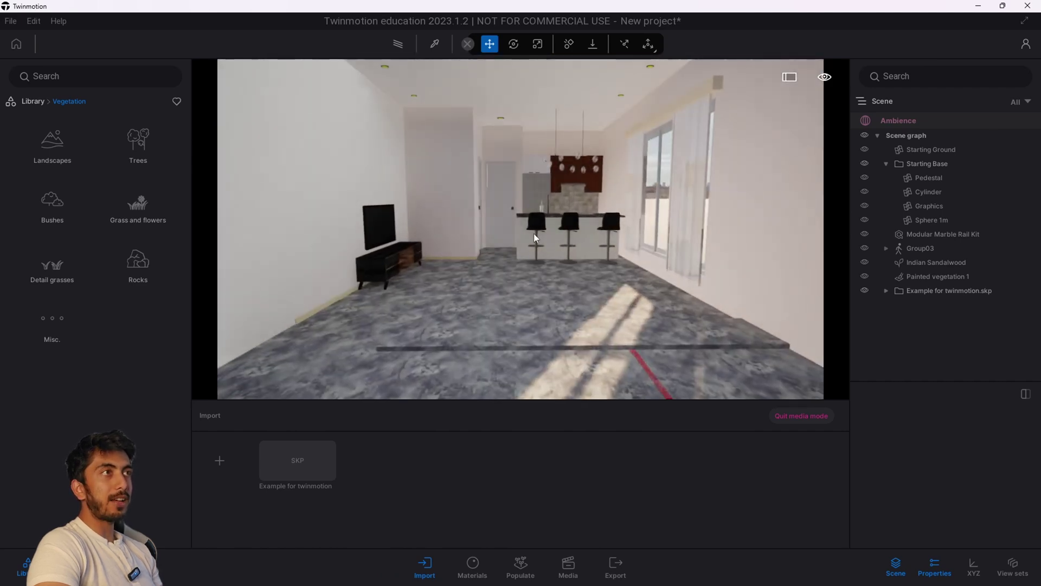
scroll(512, 240, up, 3)
right_drag(522, 240, 560, 239)
scroll(525, 227, down, 10)
key(e)
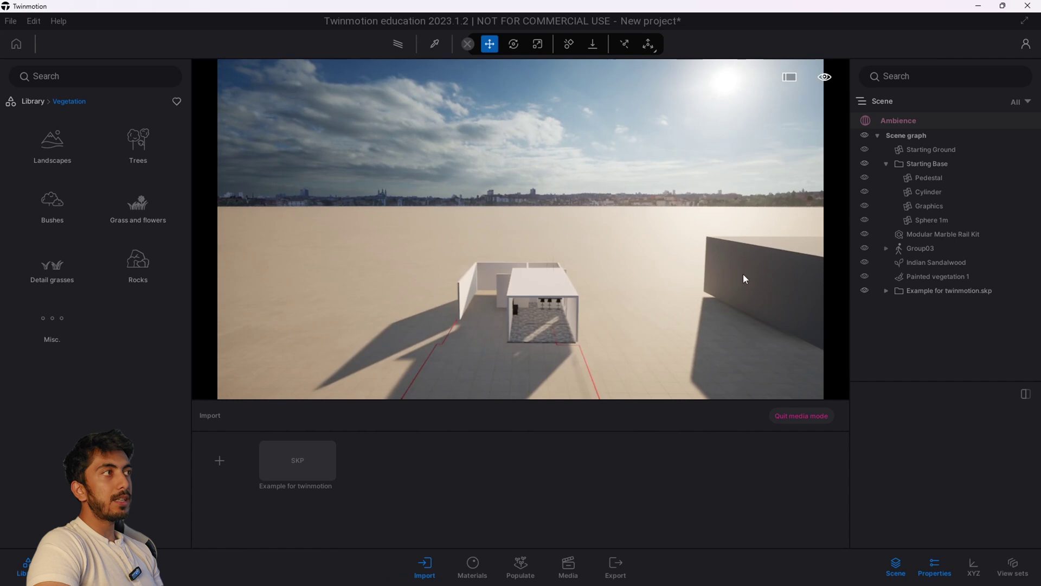
Look through the parts nested inside the Example for twinmotion.skp folder in the scene graph and collapse it again
click(885, 291)
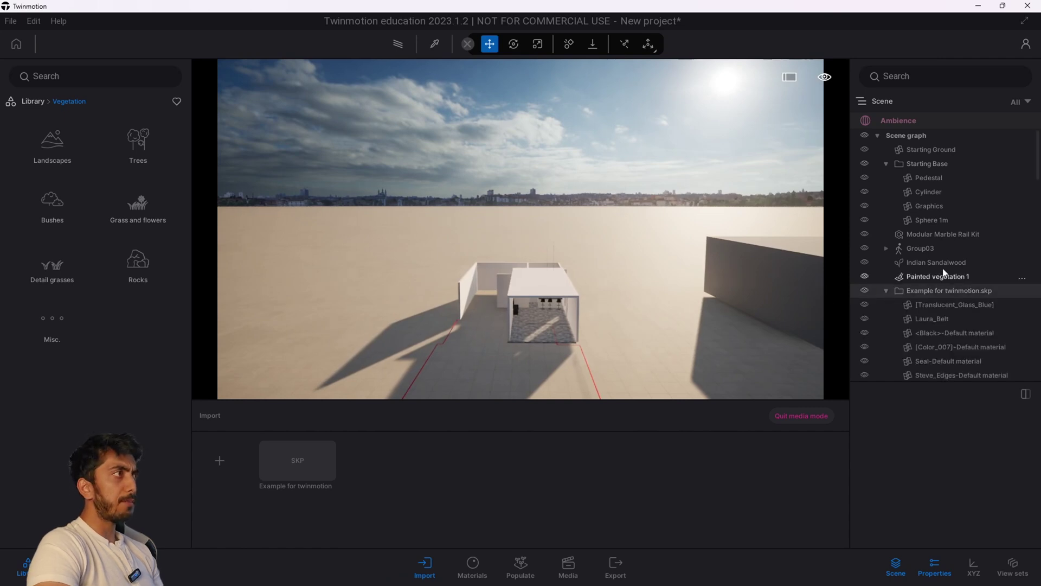
scroll(935, 244, down, 3)
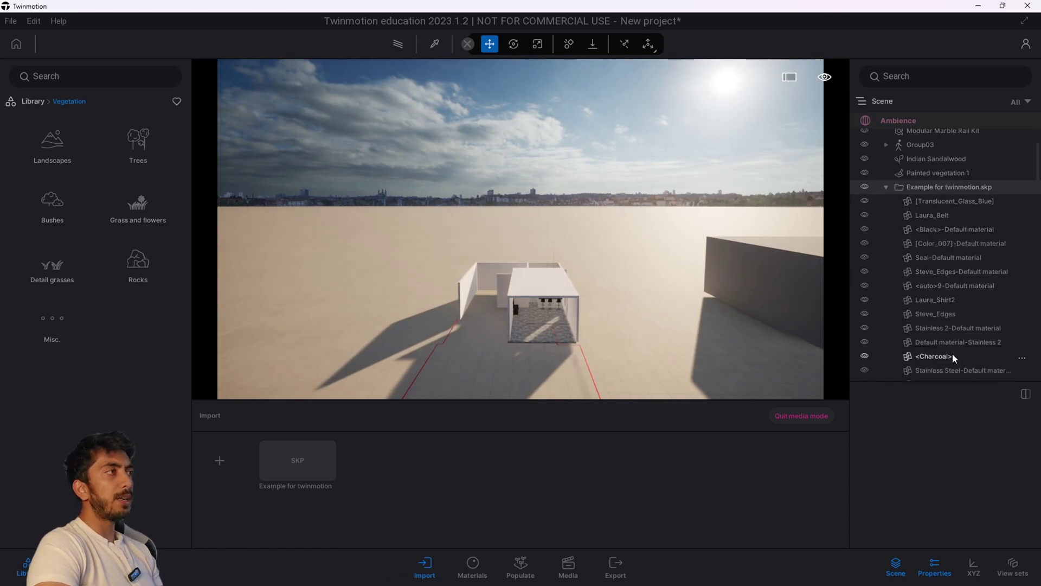
click(886, 187)
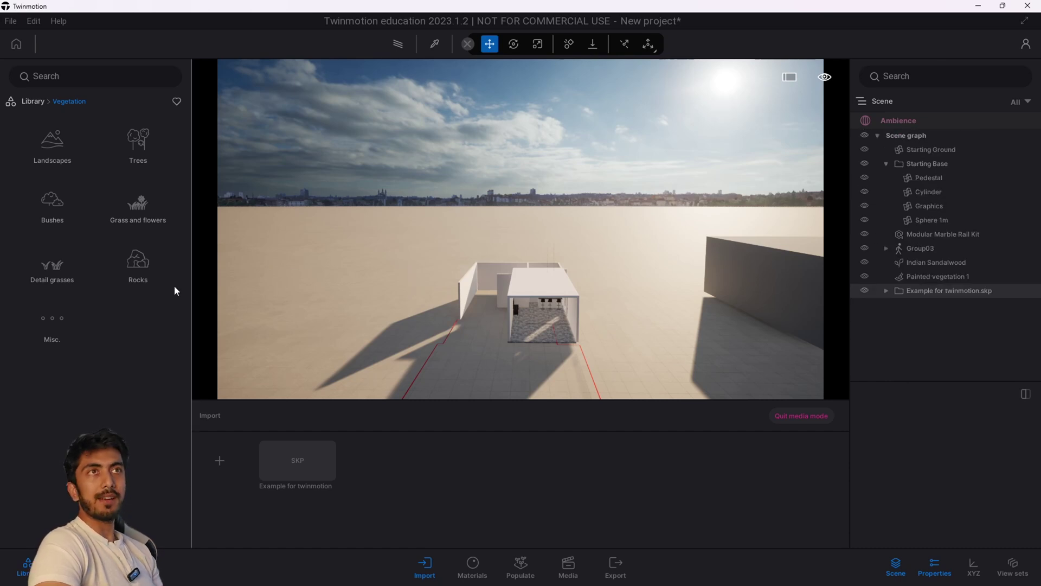
Replace the living room floor's material with Noisy Marble 02 C from the Marble and granite materials in the library
click(35, 102)
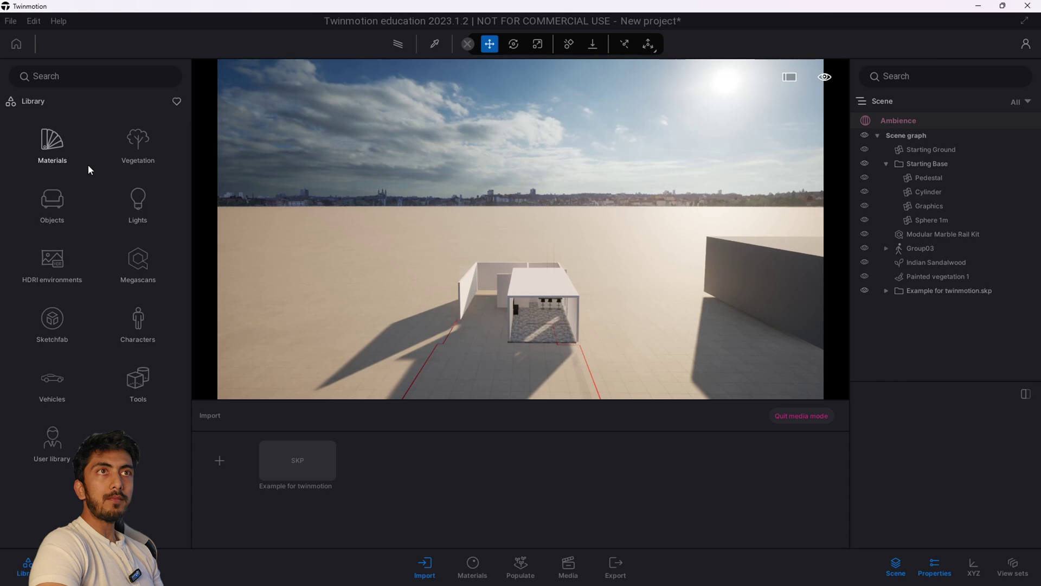
key(w)
key(q)
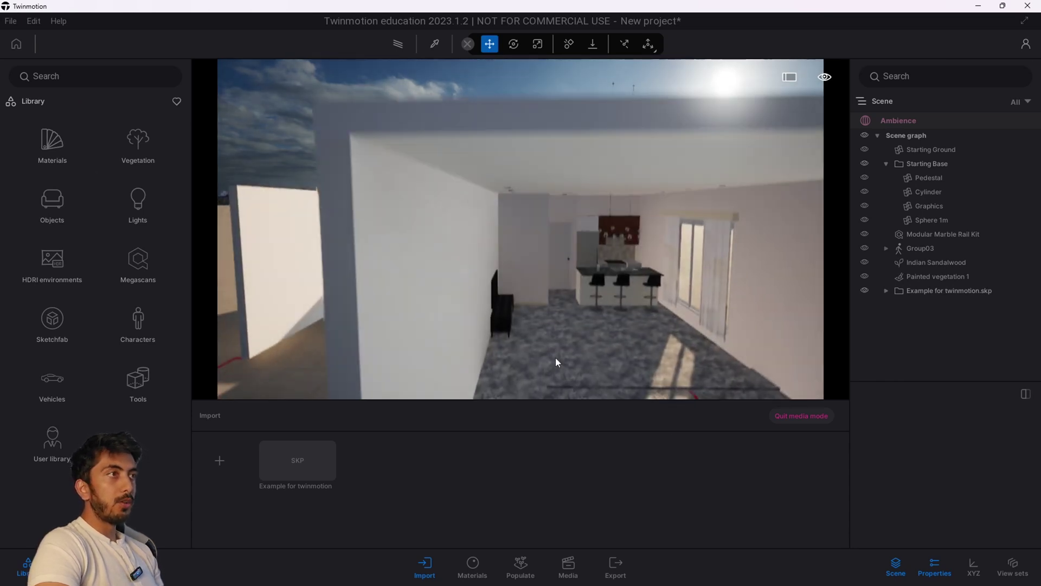
key(w)
key(d)
key(s)
key(a)
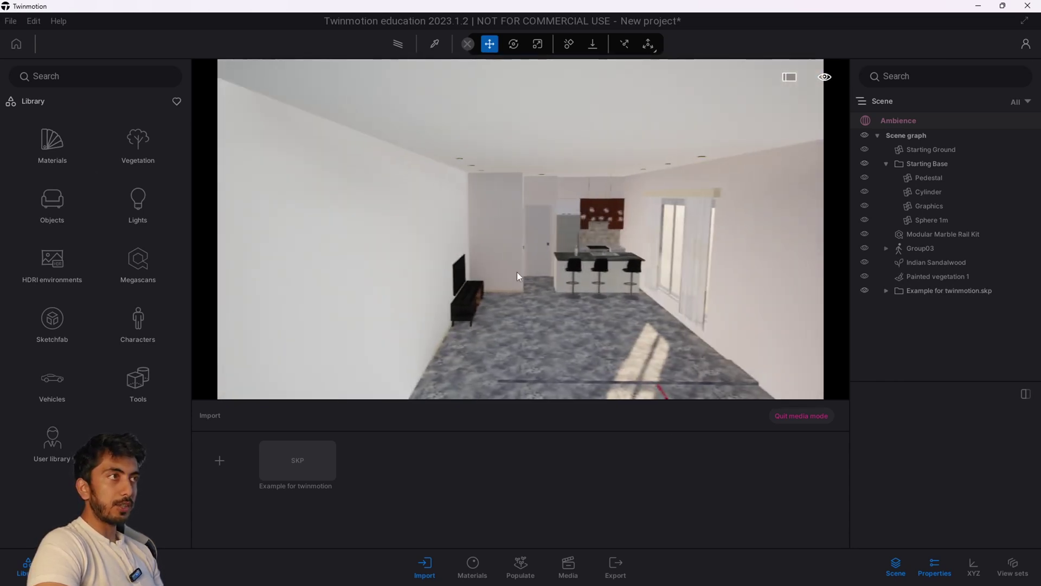
key(w)
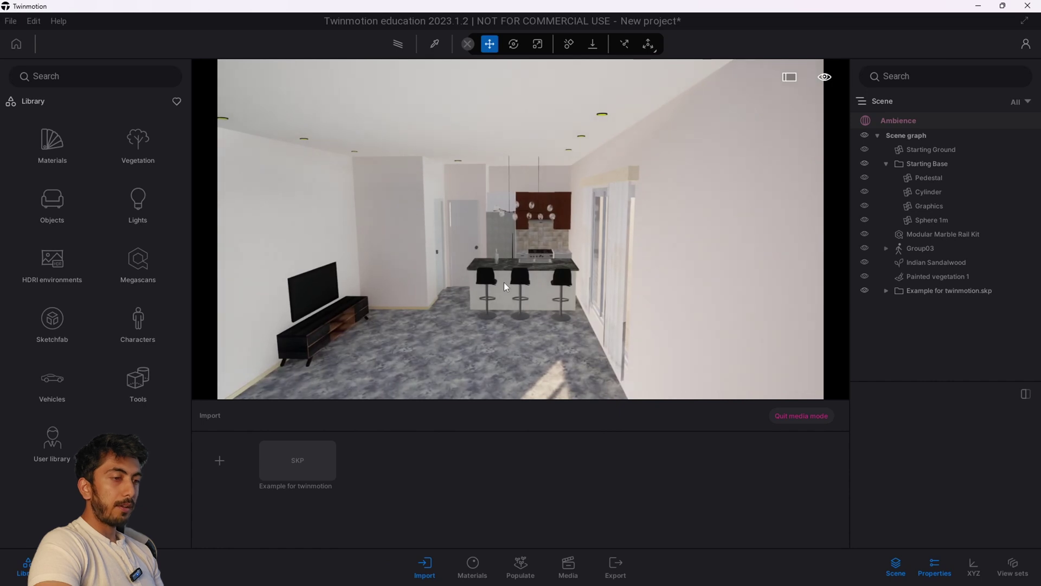
scroll(480, 296, up, 3)
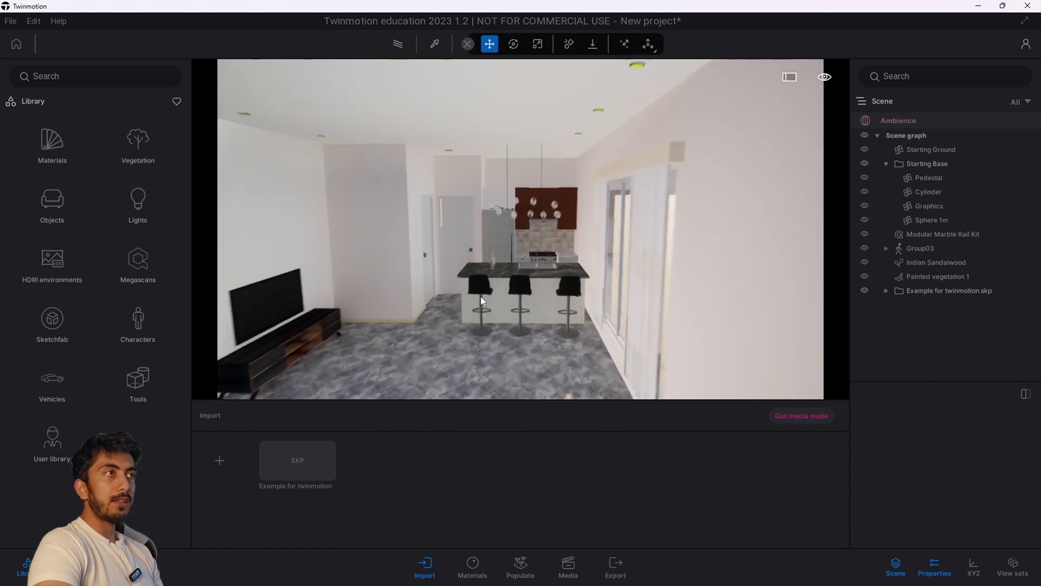
scroll(480, 296, down, 3)
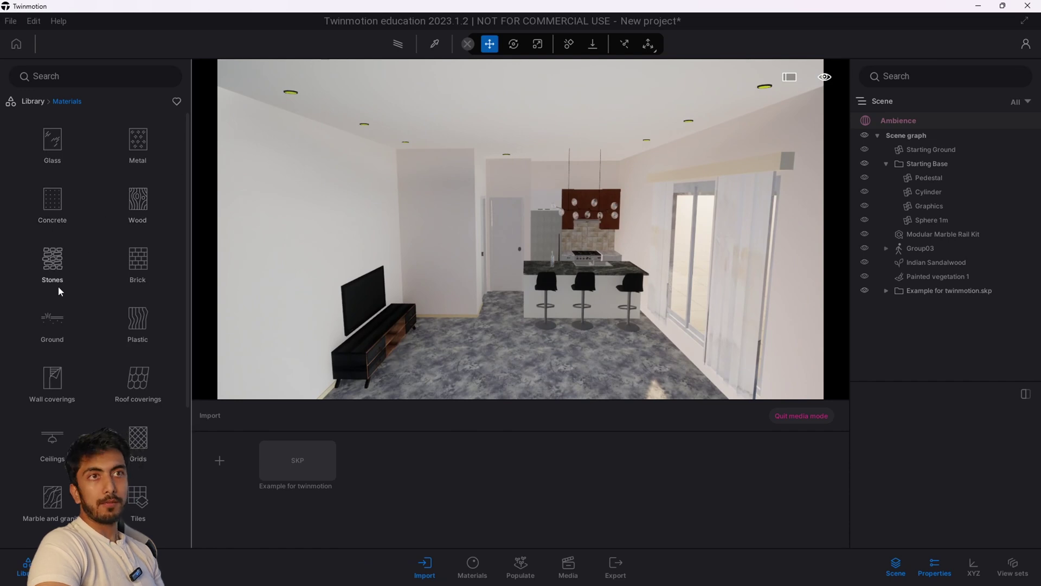
scroll(92, 296, down, 3)
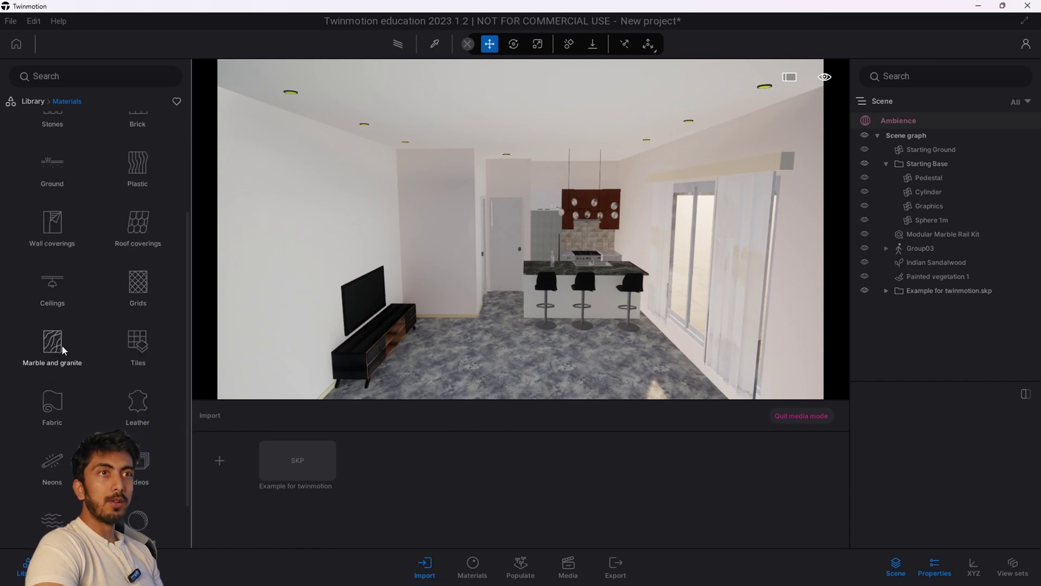
click(61, 344)
scroll(98, 303, down, 4)
scroll(144, 358, down, 10)
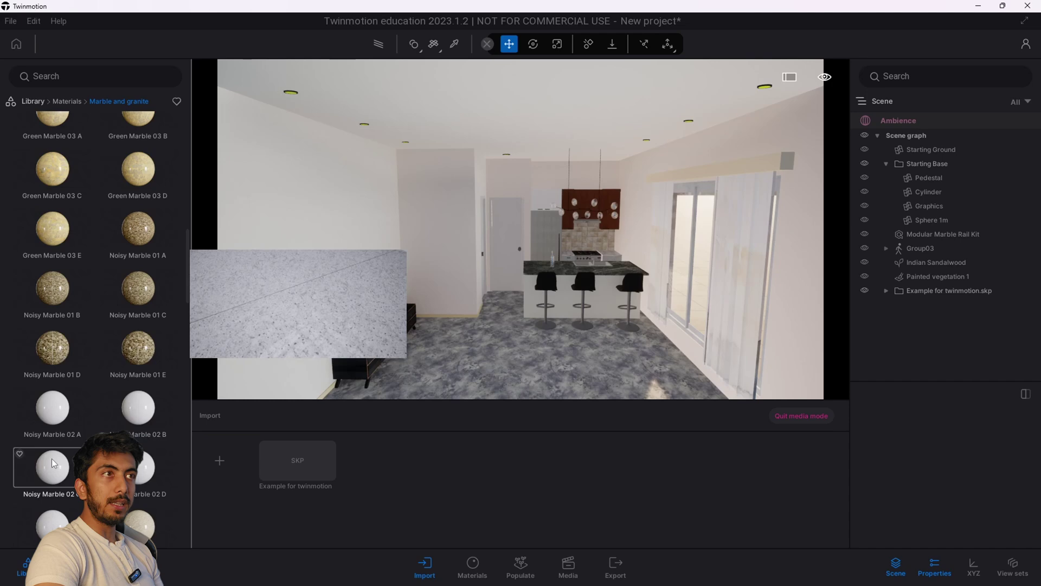
drag(52, 462, 496, 325)
key(w)
key(q)
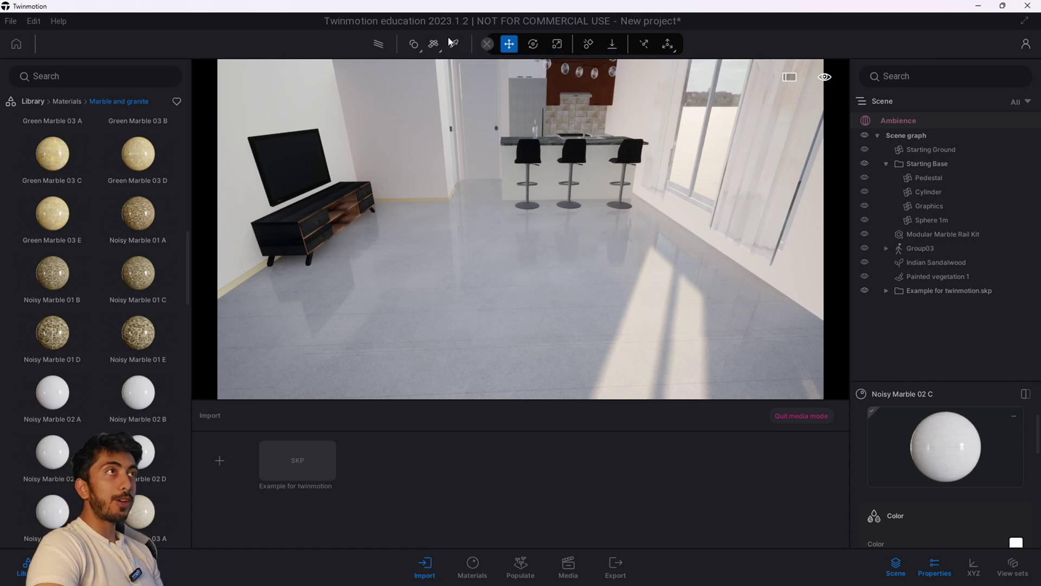
Look over the UV mapping options and return outside to the starting pedestal with its sphere among the trees
mouse_move(421, 52)
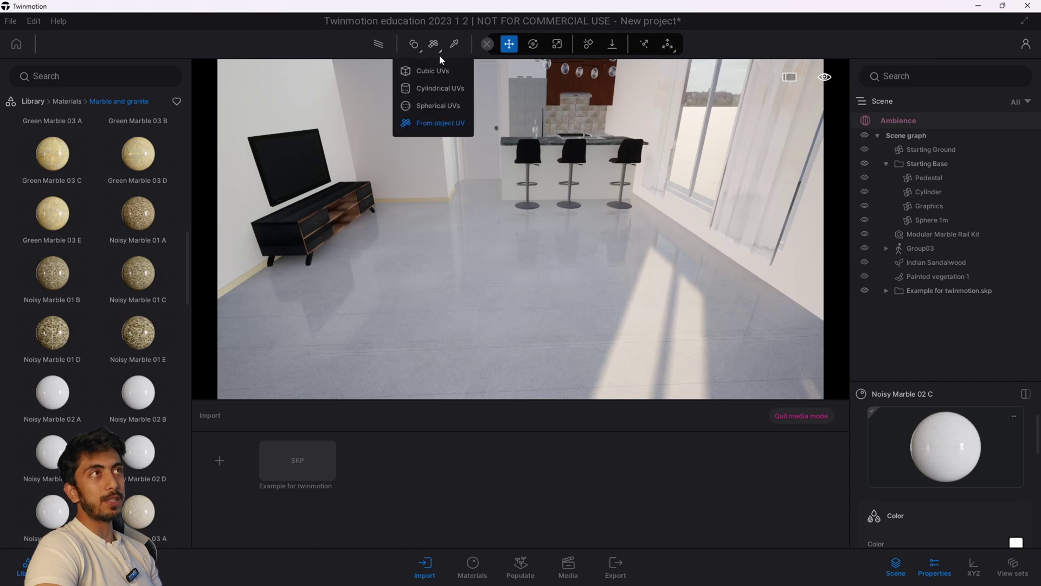
right_drag(286, 208, 542, 189)
key(w)
key(w)
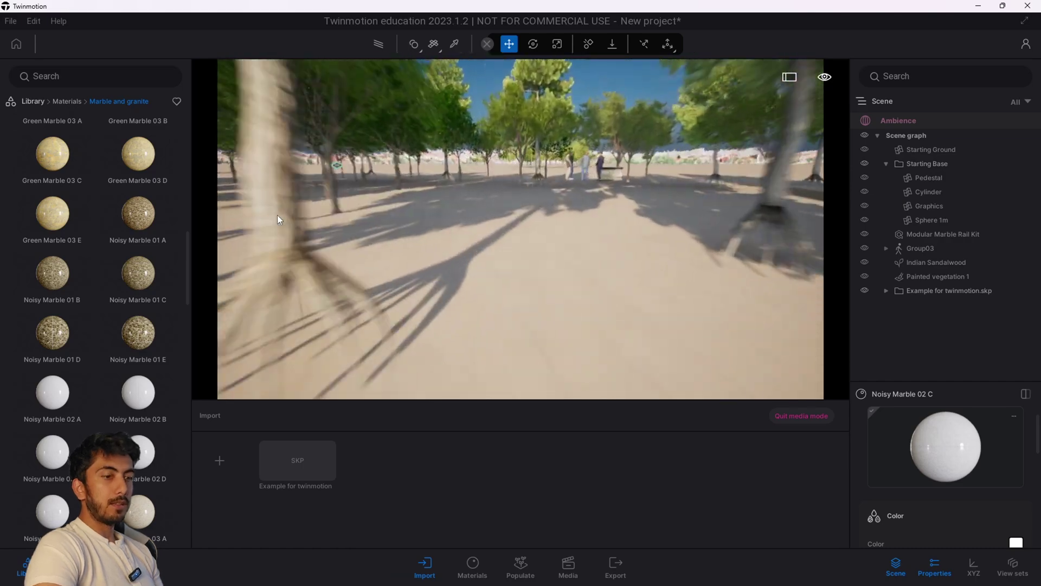
key(w)
key(e)
right_drag(277, 215, 294, 255)
scroll(296, 260, down, 4)
scroll(301, 291, up, 4)
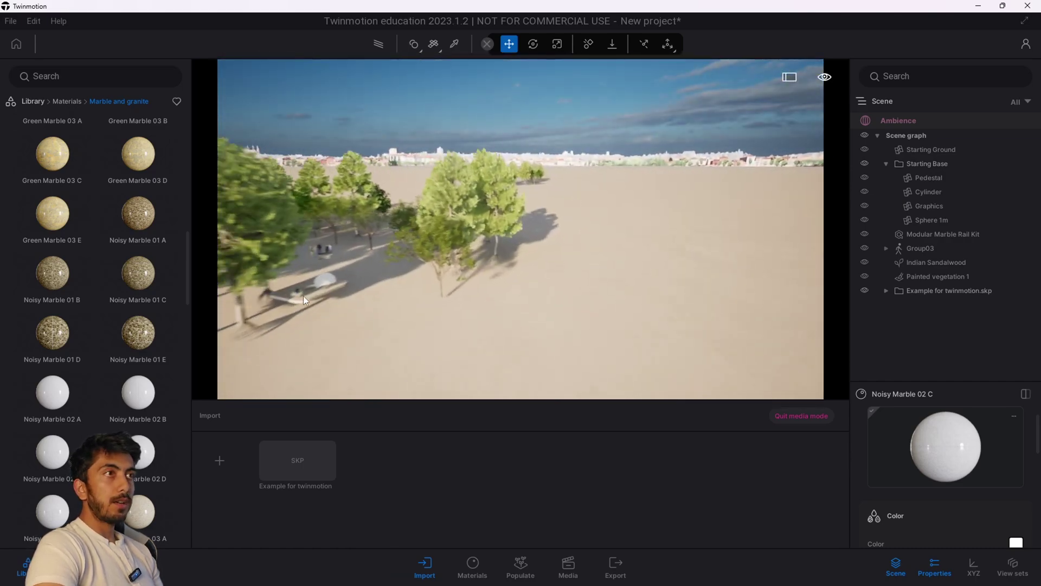
right_drag(304, 295, 352, 320)
key(w)
key(e)
key(d)
key(s)
key(d)
key(q)
key(w)
right_drag(414, 304, 462, 286)
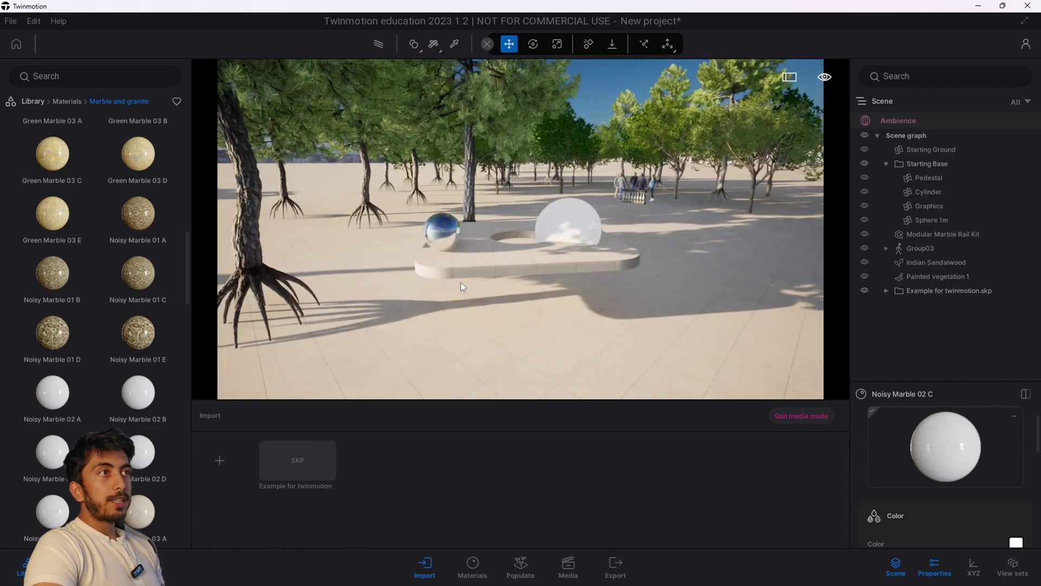
Try Green Marble 03 C on the small sphere standing on the pedestal, with material replacement active
click(412, 343)
click(499, 265)
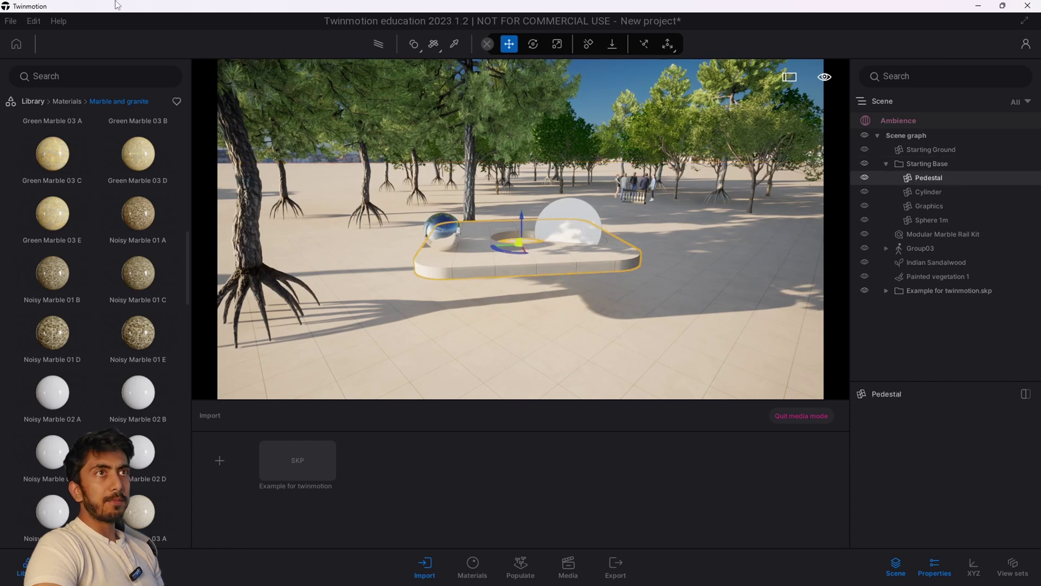
drag(54, 154, 442, 231)
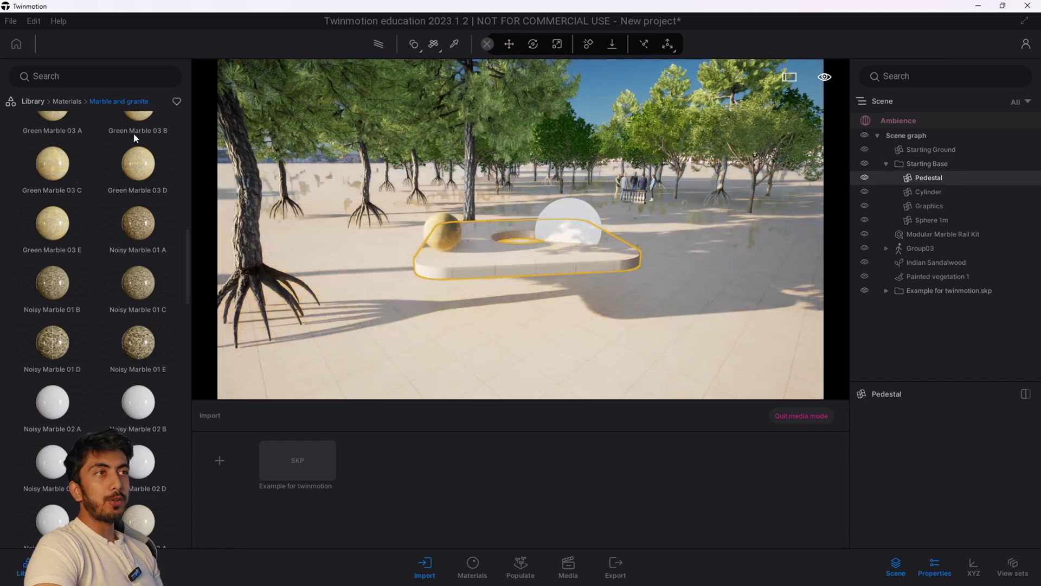
scroll(103, 184, up, 5)
drag(133, 133, 69, 238)
scroll(33, 222, up, 4)
scroll(69, 237, up, 1)
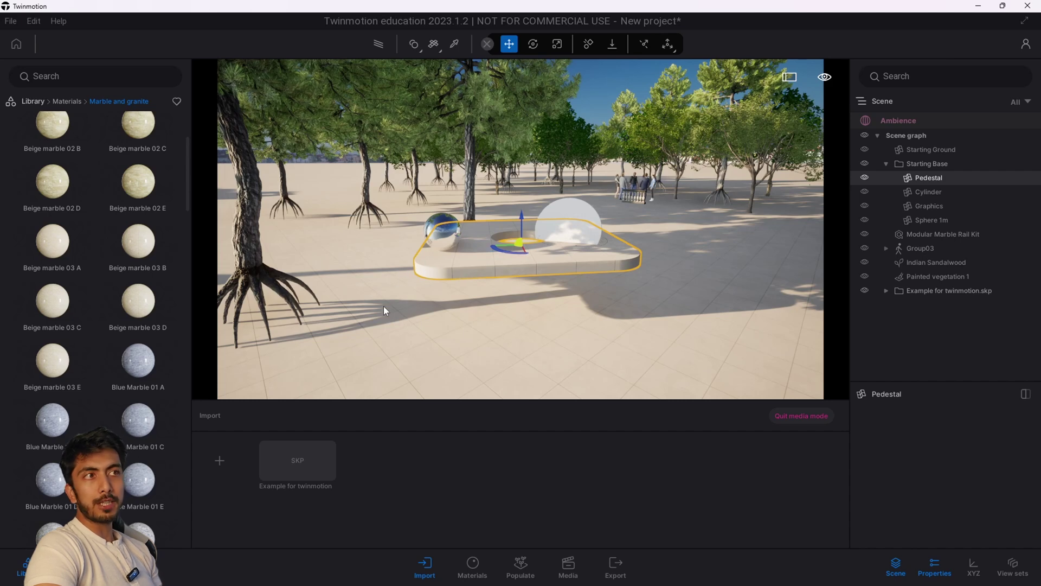
Switch the material mode to Apply to object and try Beige marble 03 B on the pedestal
click(422, 49)
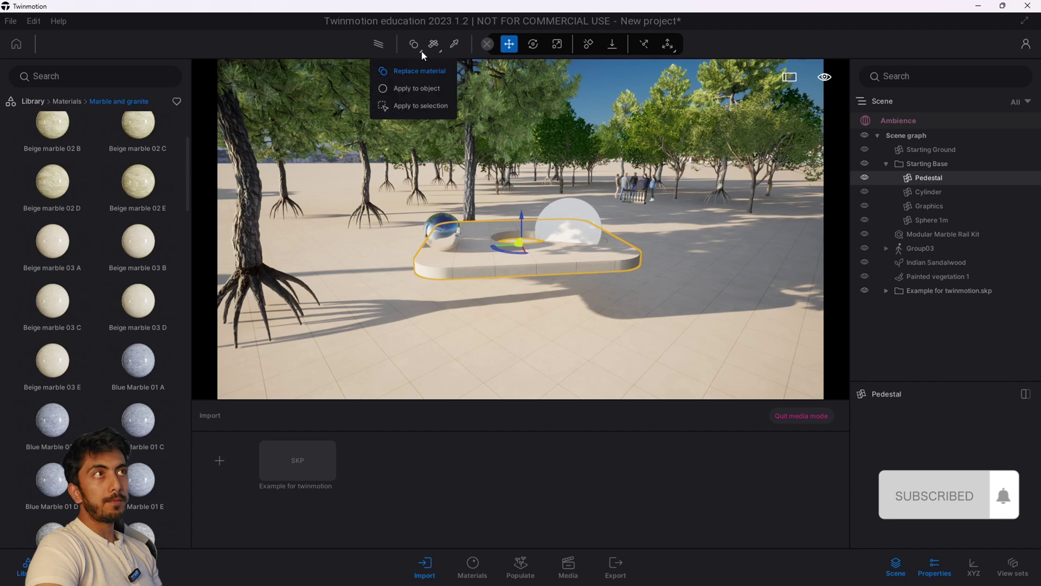
click(406, 89)
mouse_move(123, 300)
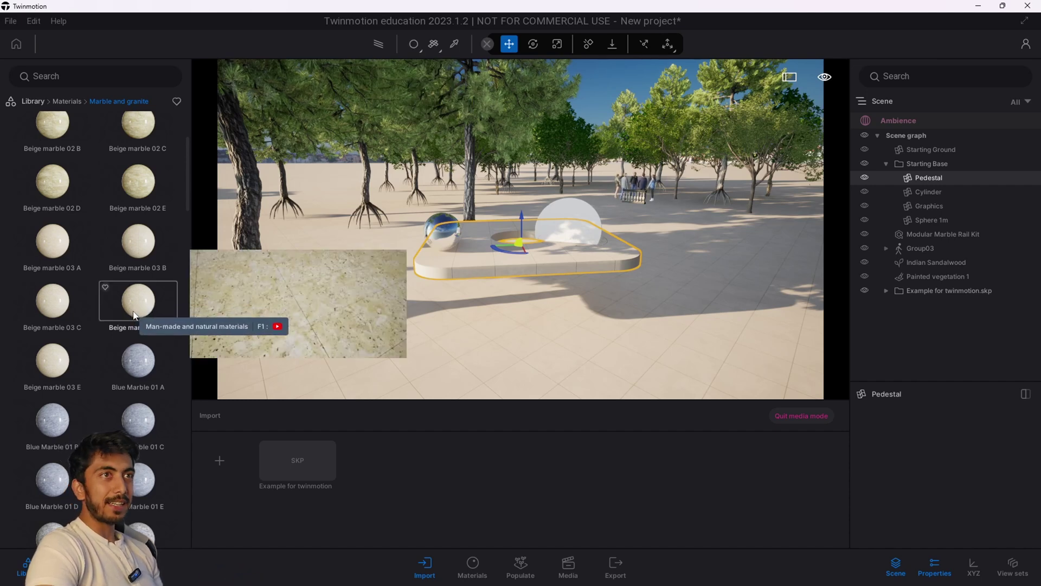
drag(135, 315, 362, 316)
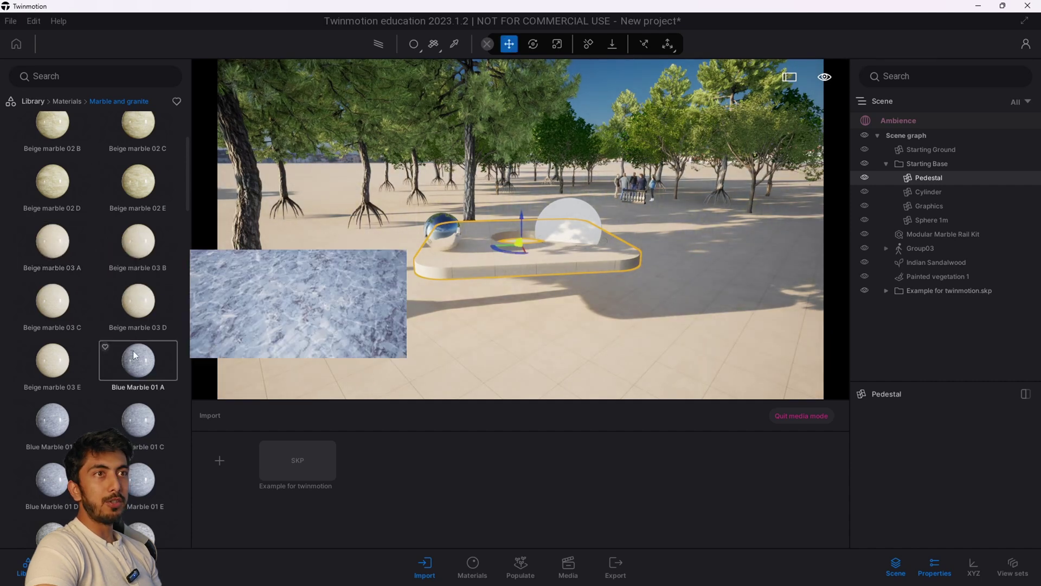
drag(132, 351, 66, 293)
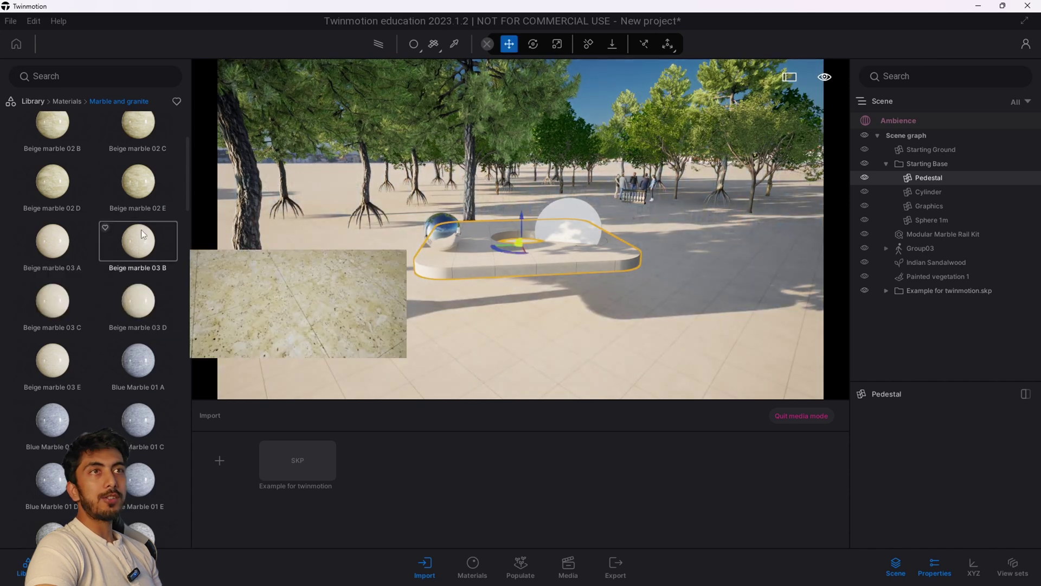
drag(141, 229, 486, 271)
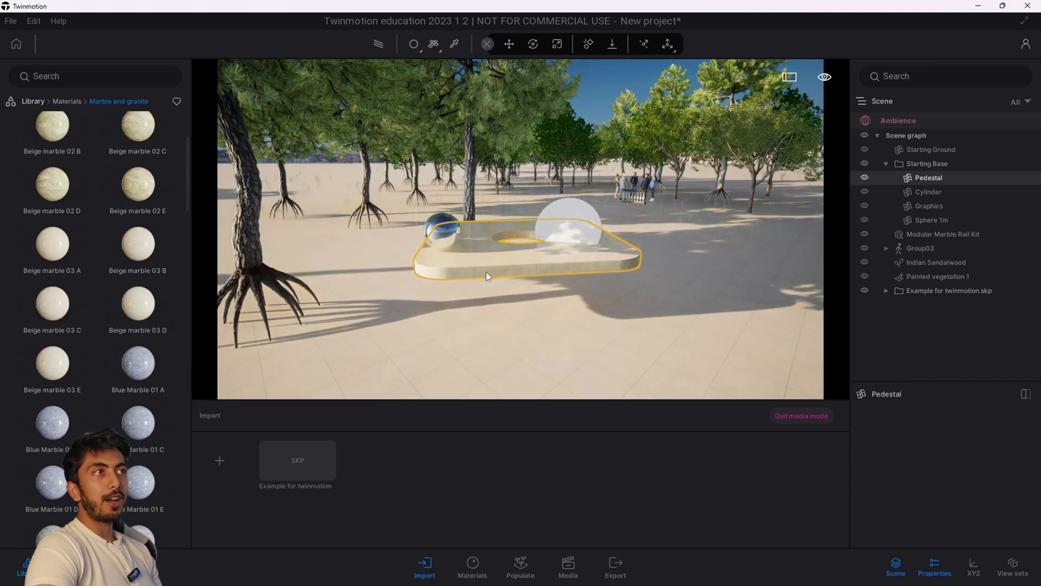
click(486, 271)
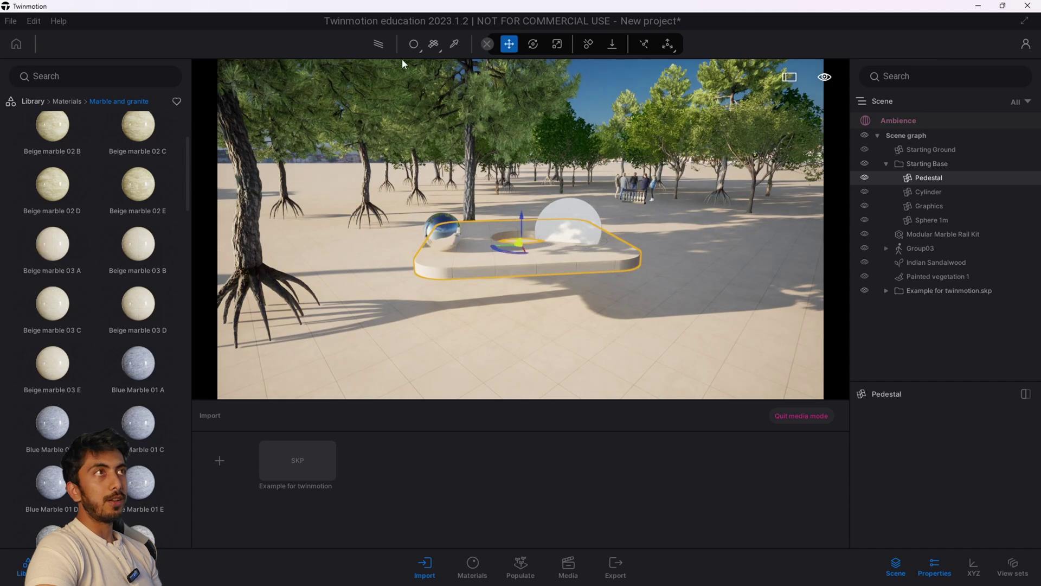
Set the material mode back to Replace material and try out Beige marble 03 B again
click(419, 52)
click(421, 69)
mouse_move(156, 173)
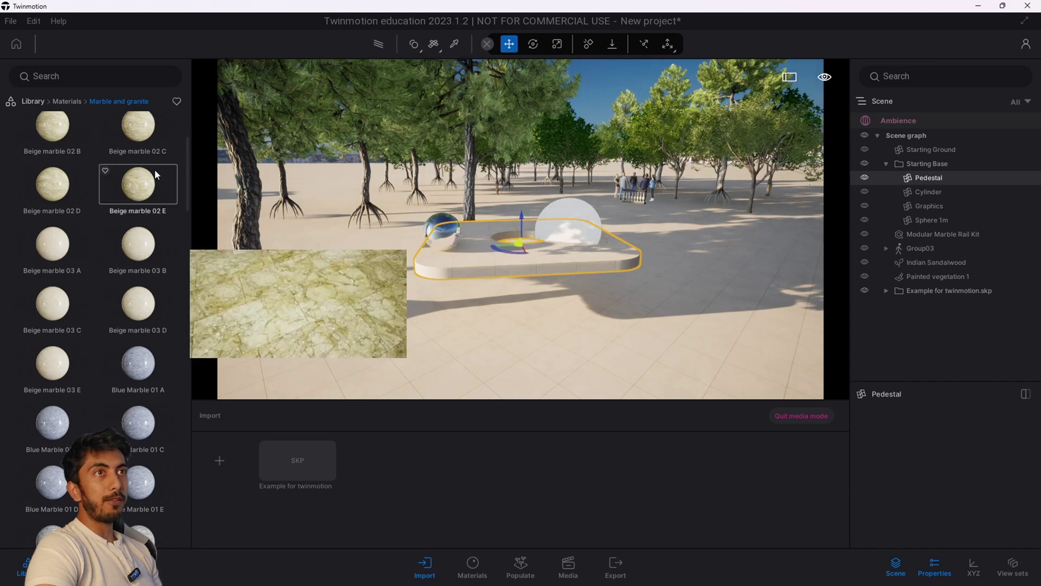
drag(145, 239, 4, 255)
Select Sphere 1m, choose Cubic UVs as its texture mapping, and apply Beige marble 02 A to the sphere
scroll(67, 239, up, 2)
scroll(16, 253, up, 1)
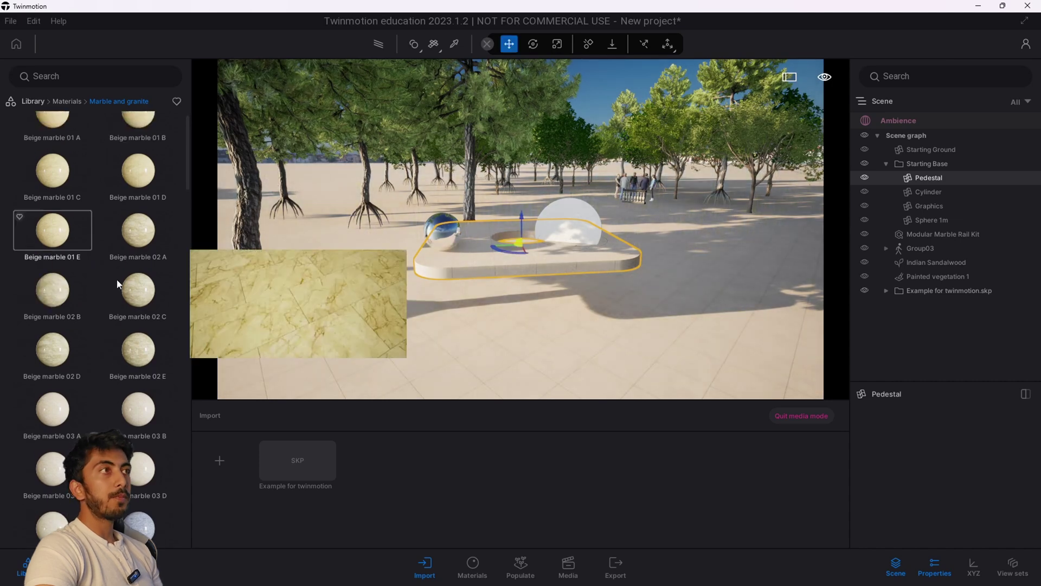
click(446, 241)
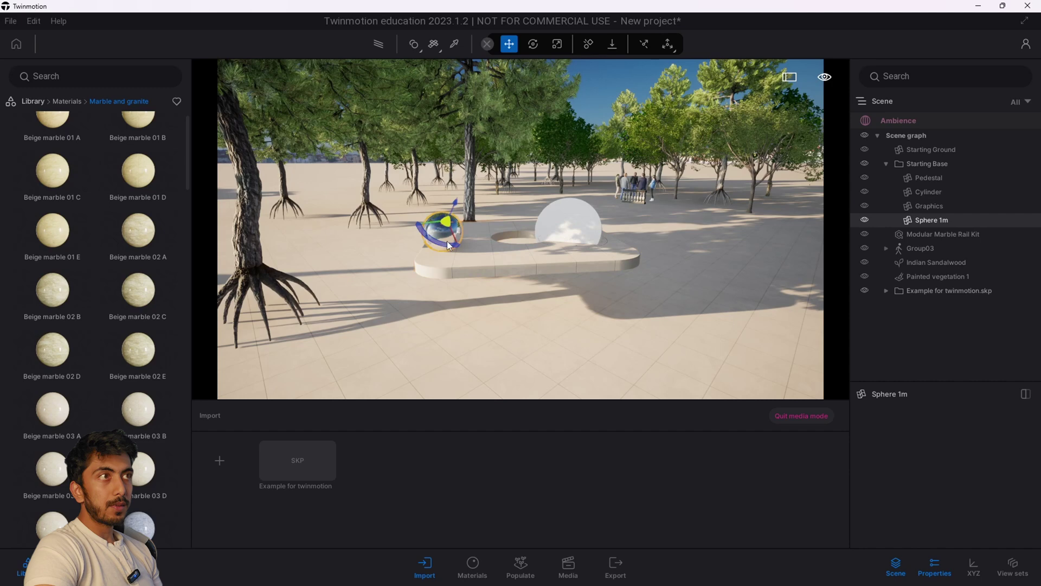
click(439, 49)
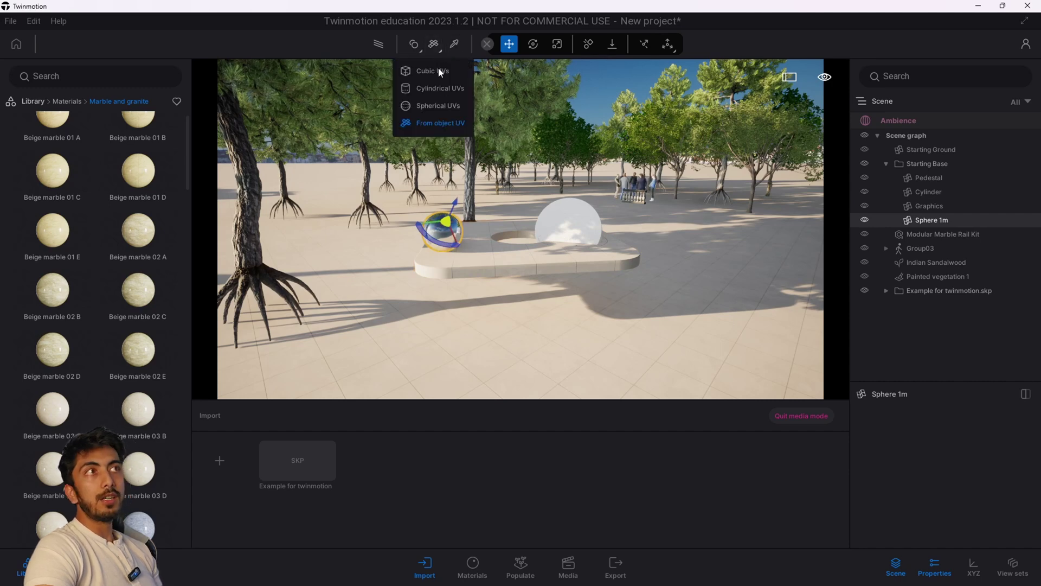
click(423, 72)
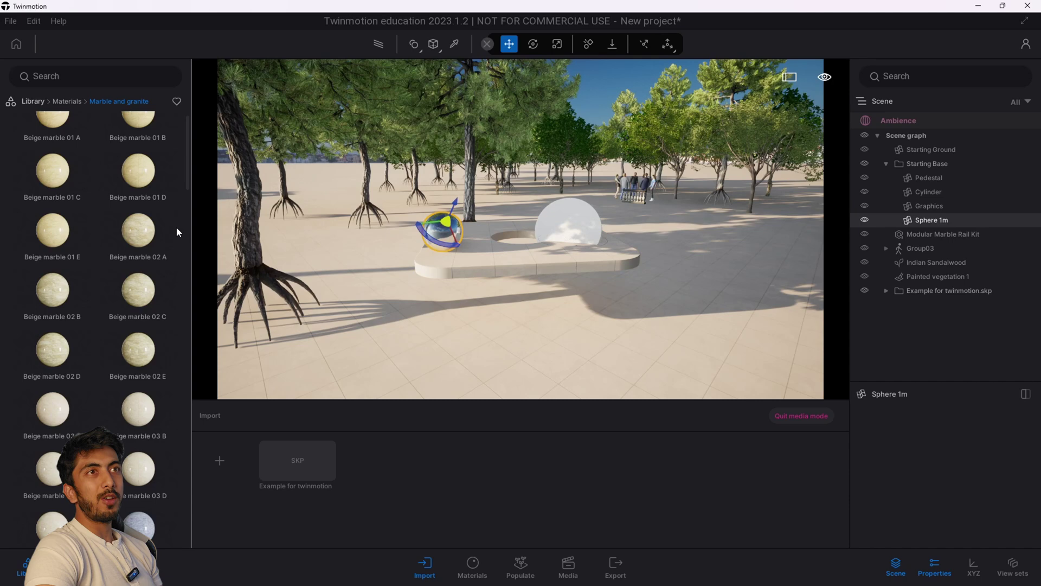
drag(157, 232, 434, 230)
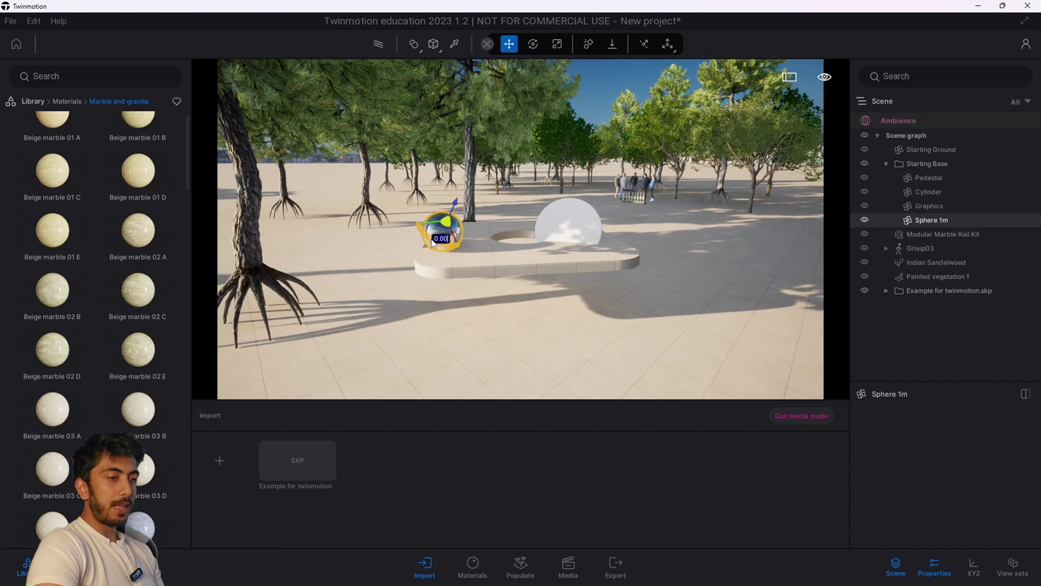
drag(139, 231, 448, 232)
Examine from close up how the marble texture wraps around the sphere
scroll(364, 235, up, 5)
scroll(496, 225, down, 5)
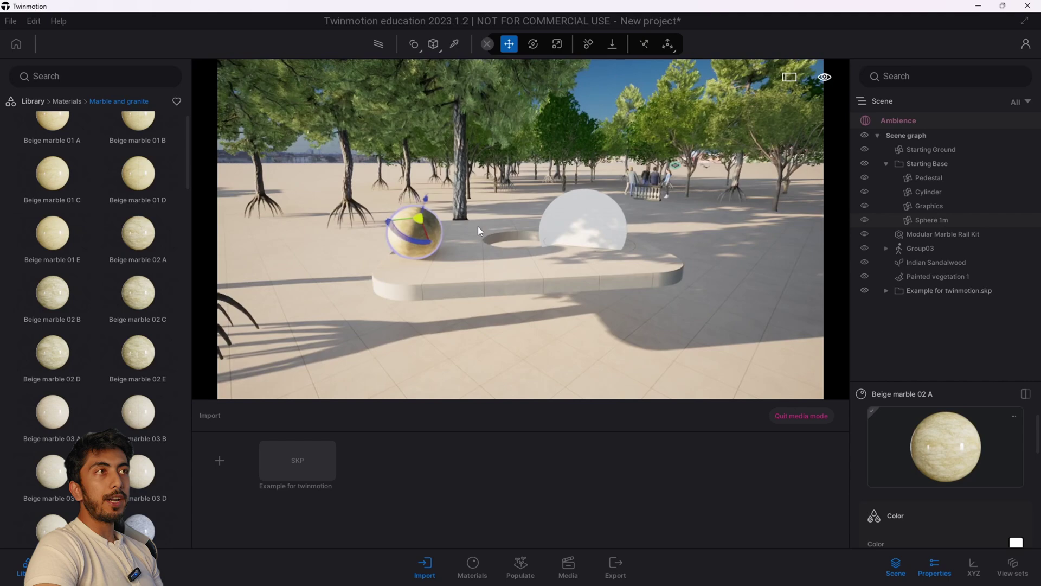
right_drag(477, 227, 443, 223)
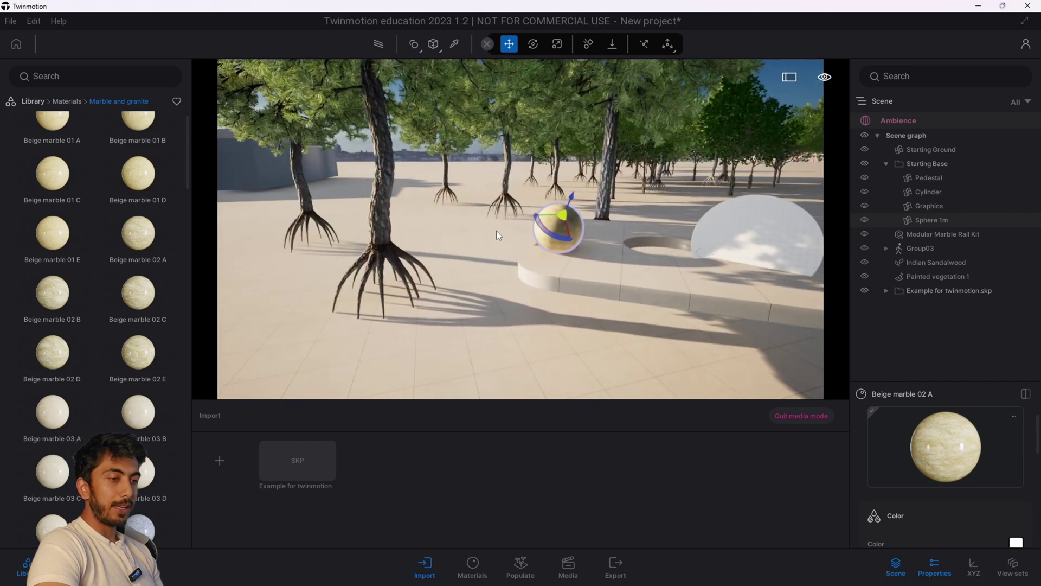
key(w)
right_drag(505, 233, 521, 229)
key(w)
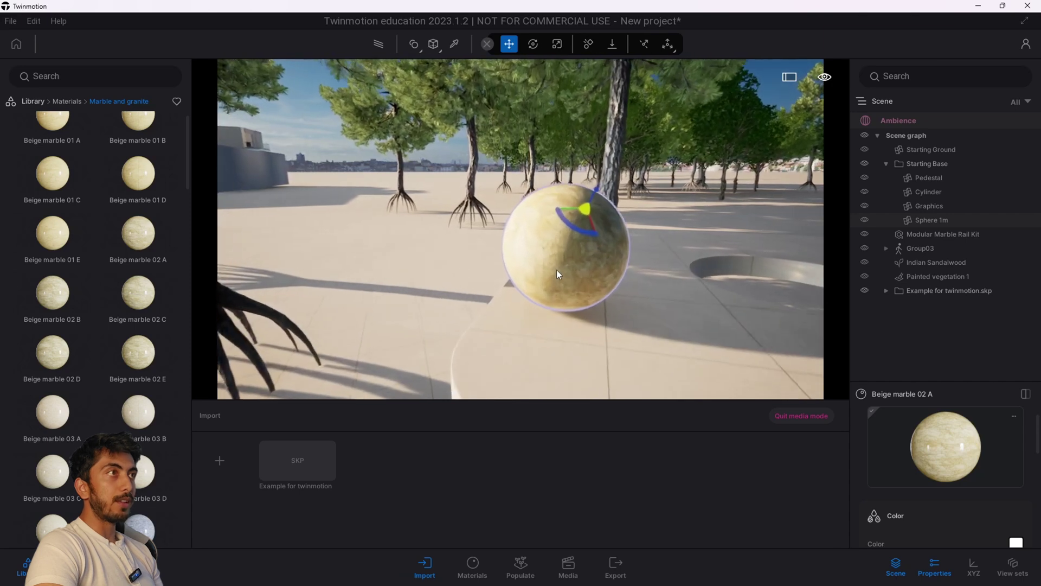
right_drag(556, 269, 602, 259)
key(w)
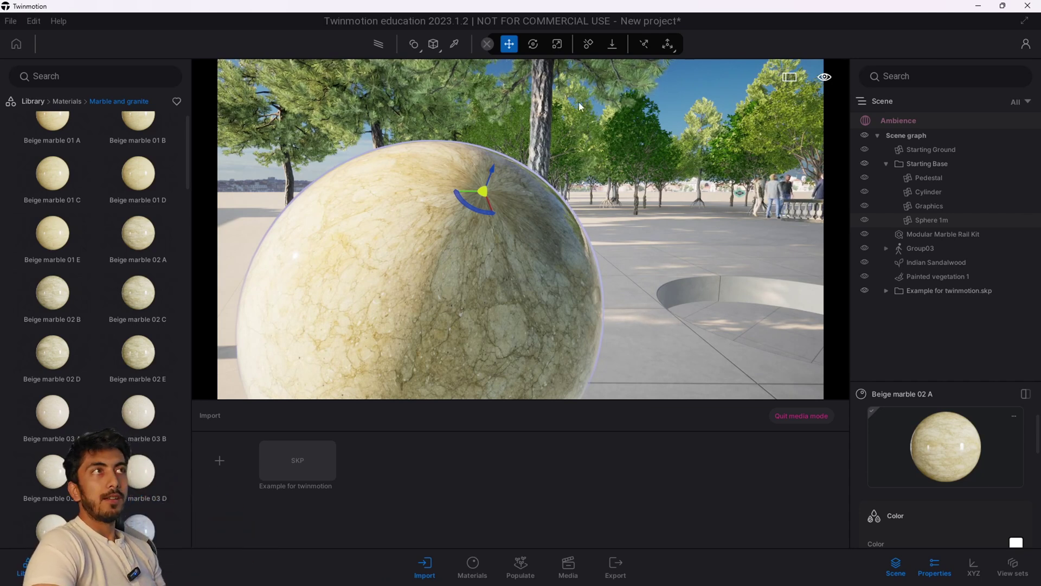
Set the texture mapping to Spherical UVs and apply Beige marble 03 D to the sphere
click(441, 54)
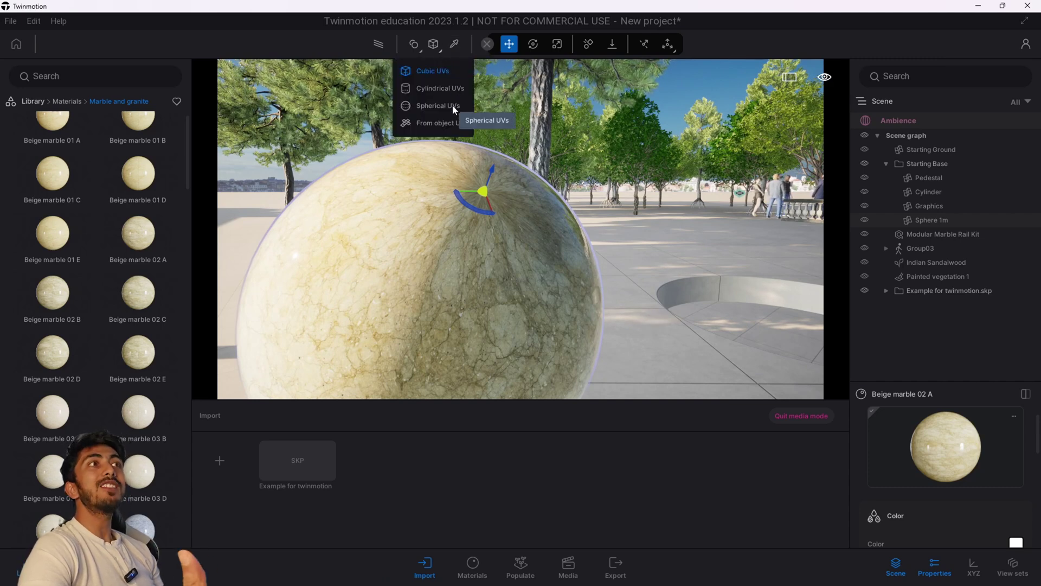
click(442, 54)
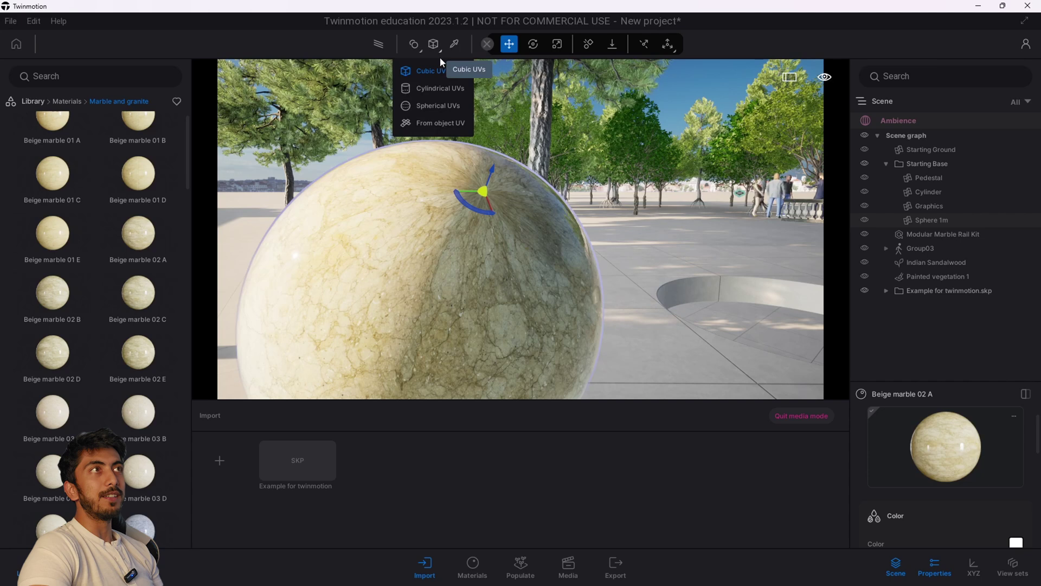
click(436, 106)
mouse_move(135, 253)
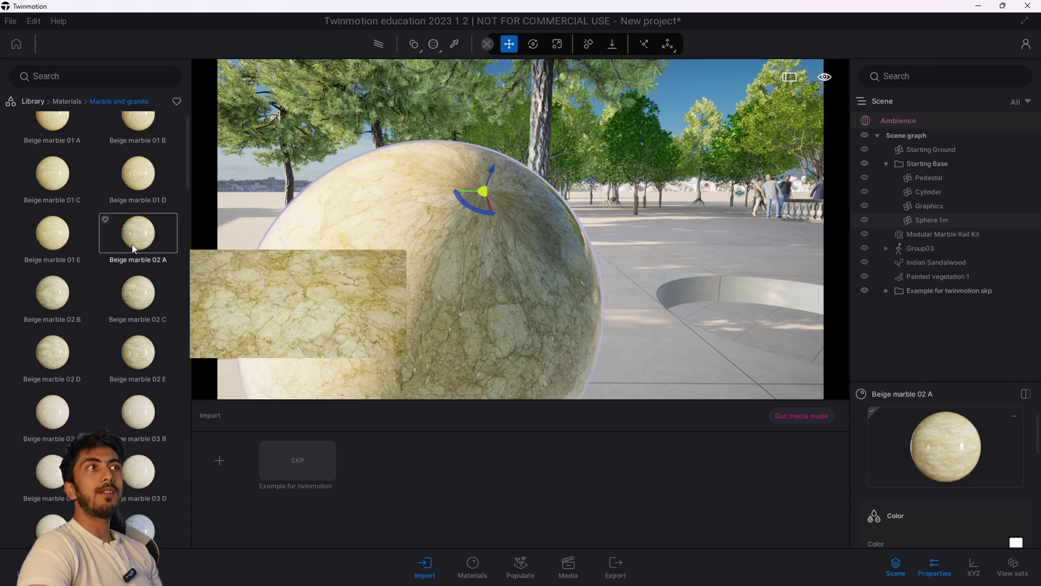
scroll(143, 382, up, 2)
mouse_move(144, 383)
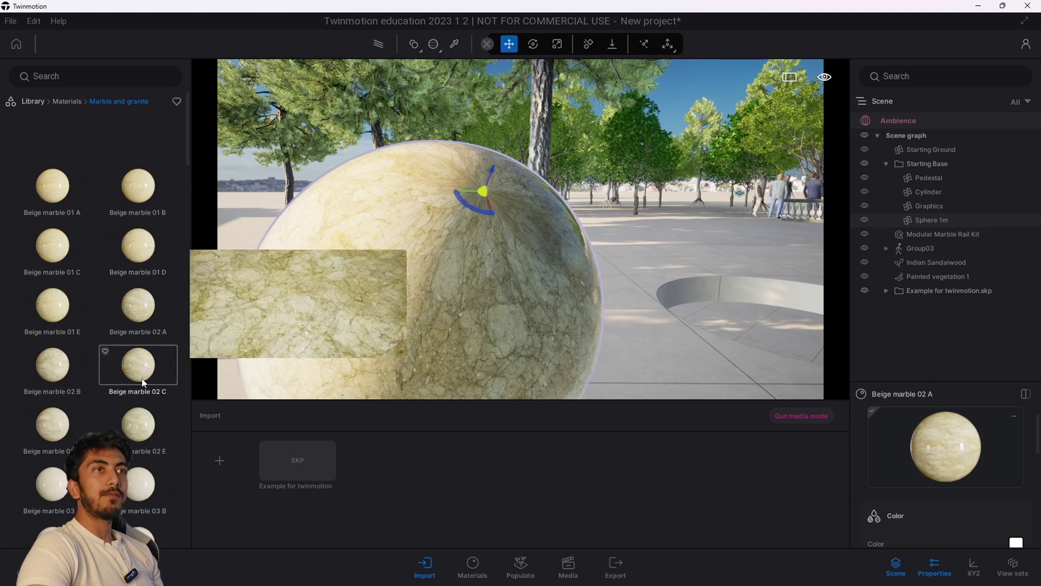
scroll(121, 250, down, 2)
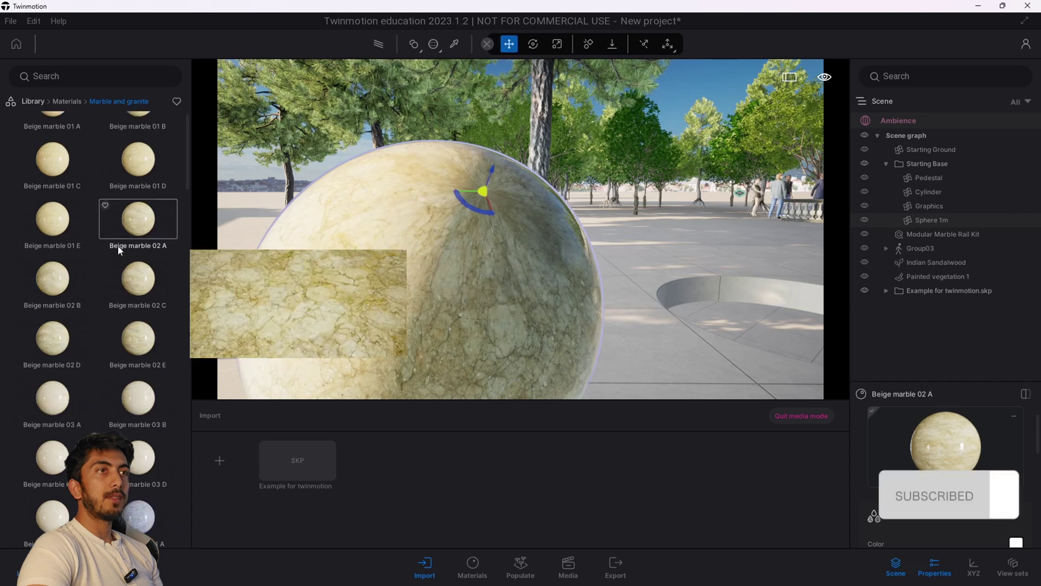
click(409, 262)
scroll(105, 380, down, 2)
mouse_move(106, 382)
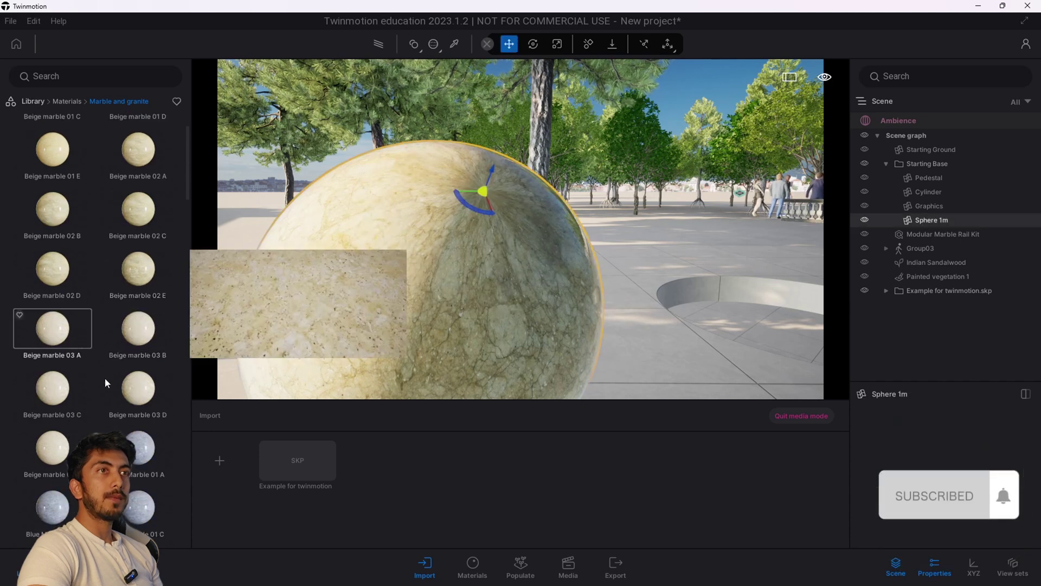
drag(53, 328, 412, 320)
click(416, 314)
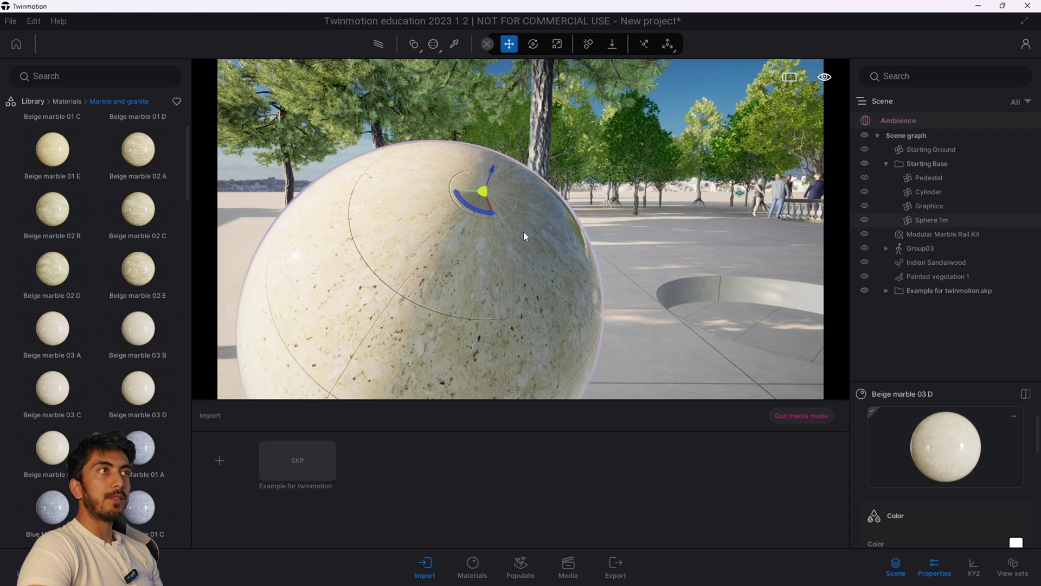
Inspect the spherical mapping up close, then replace the sphere's material with Blue Marble 01 A
scroll(363, 231, down, 5)
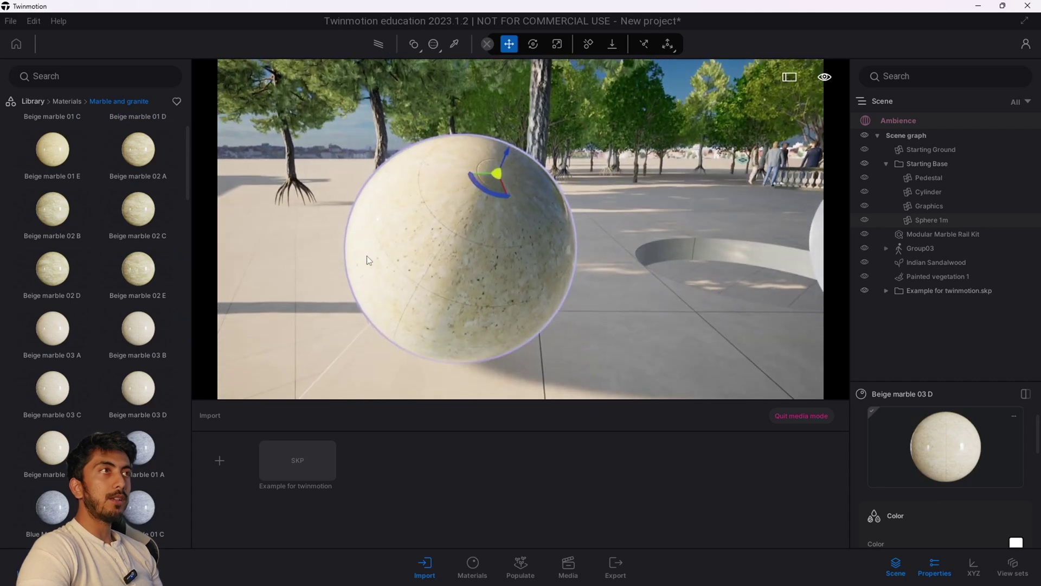
scroll(369, 253, up, 6)
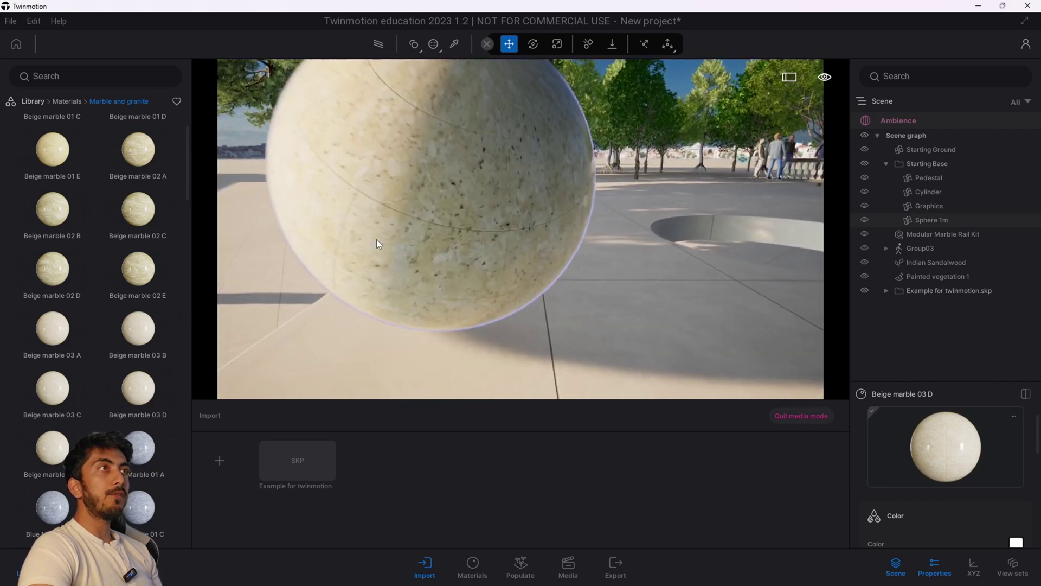
shift+middle_drag(392, 236, 409, 242)
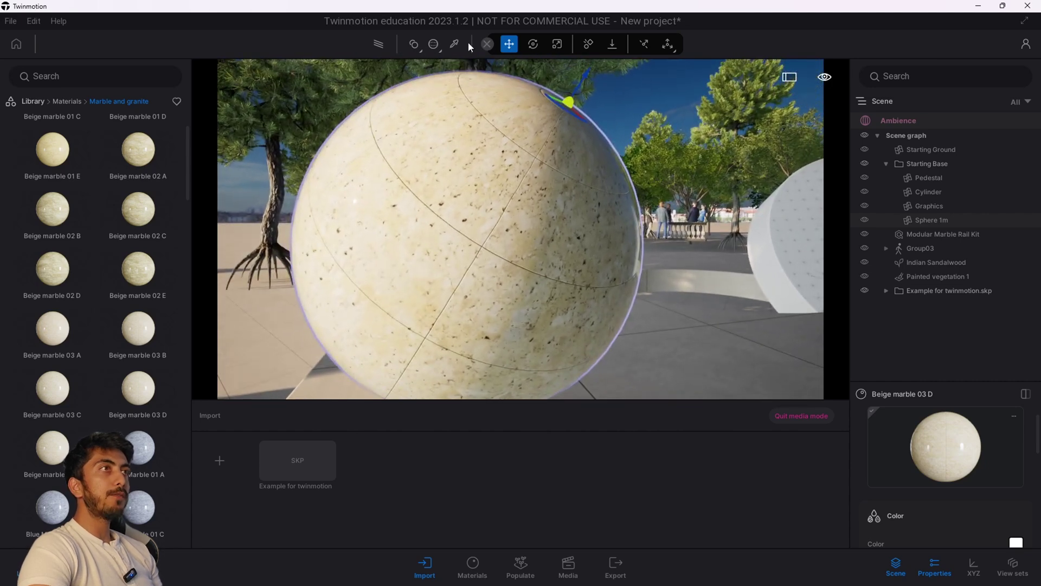
drag(139, 447, 506, 245)
shift+middle_drag(505, 240, 330, 244)
drag(458, 252, 500, 246)
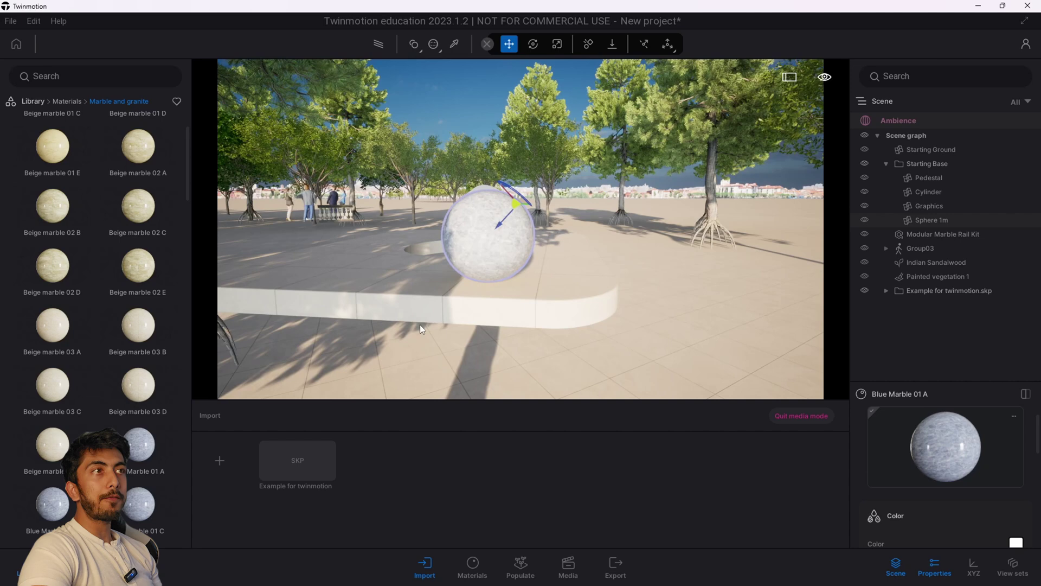
Select the pedestal and set the texture mapping to From object UV
click(400, 295)
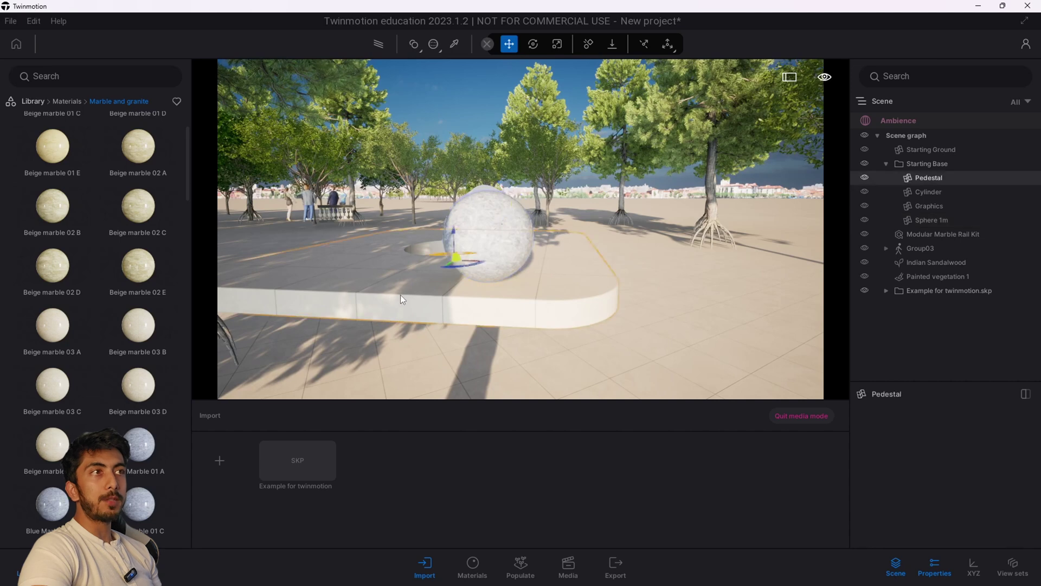
click(441, 53)
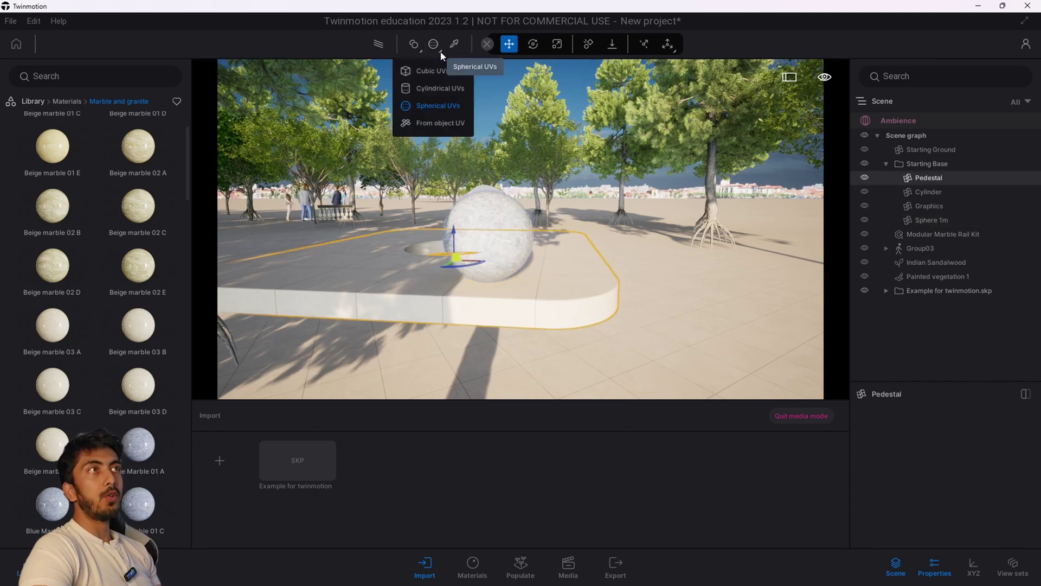
click(436, 123)
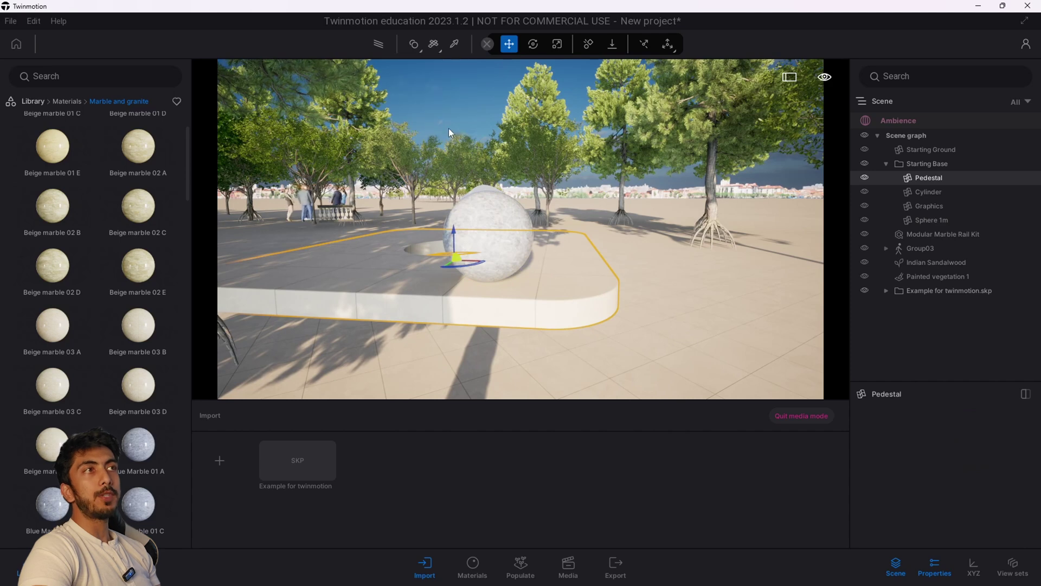
Switch the material mode to Apply to object and apply Beige marble 02 B to the pedestal
mouse_move(90, 274)
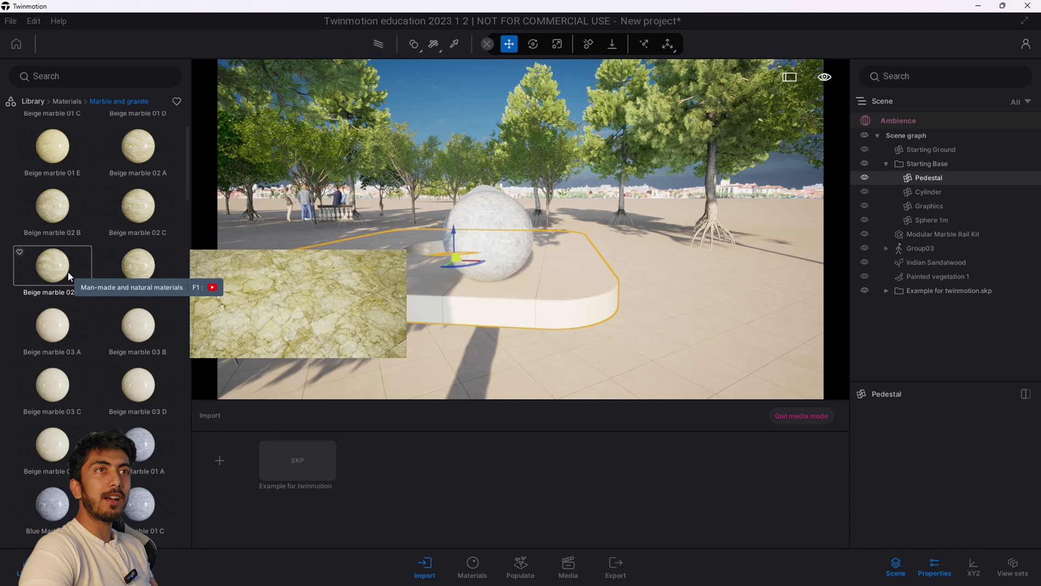
drag(68, 272, 92, 244)
scroll(92, 244, up, 2)
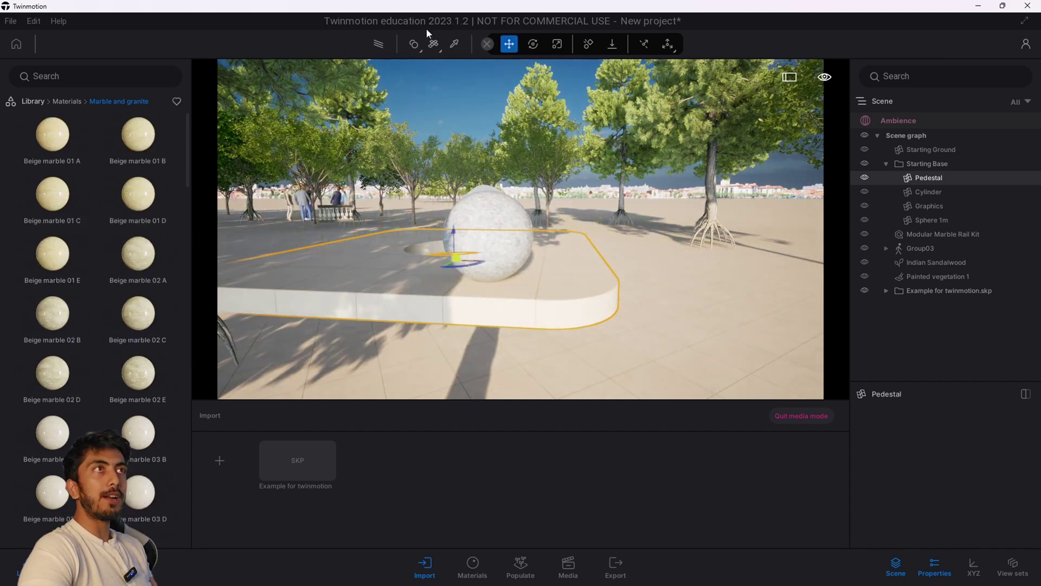
click(421, 52)
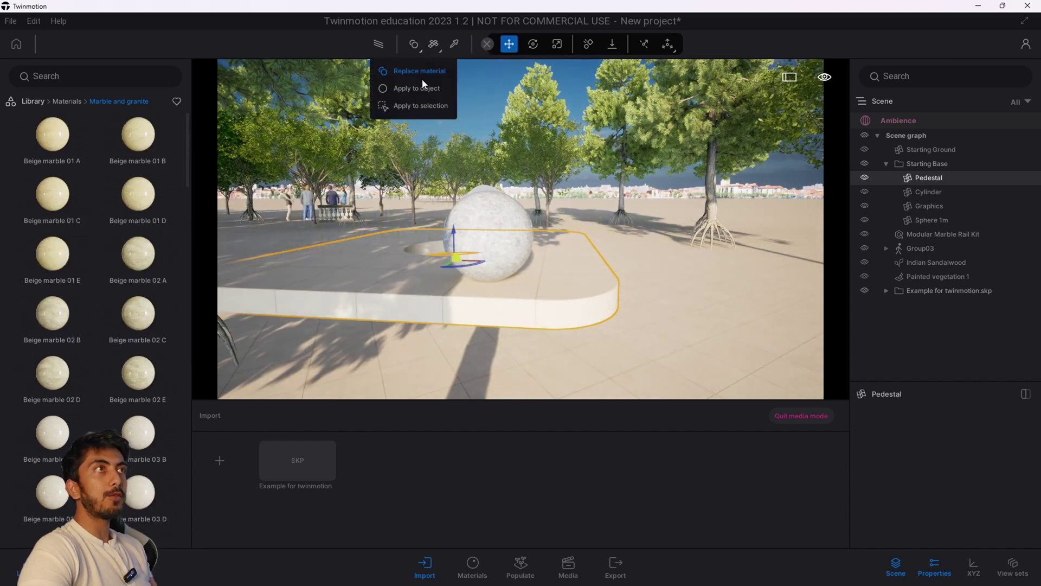
click(423, 85)
drag(53, 309, 467, 311)
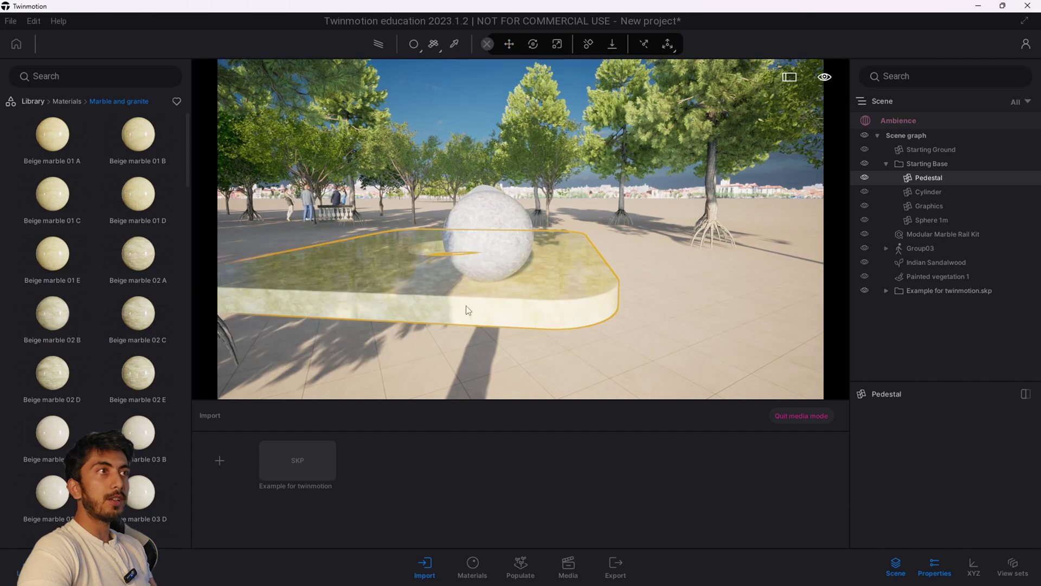
click(467, 305)
Examine from close up how the marble texture maps onto the pedestal's top and sides, and review the UV mapping options
key(w)
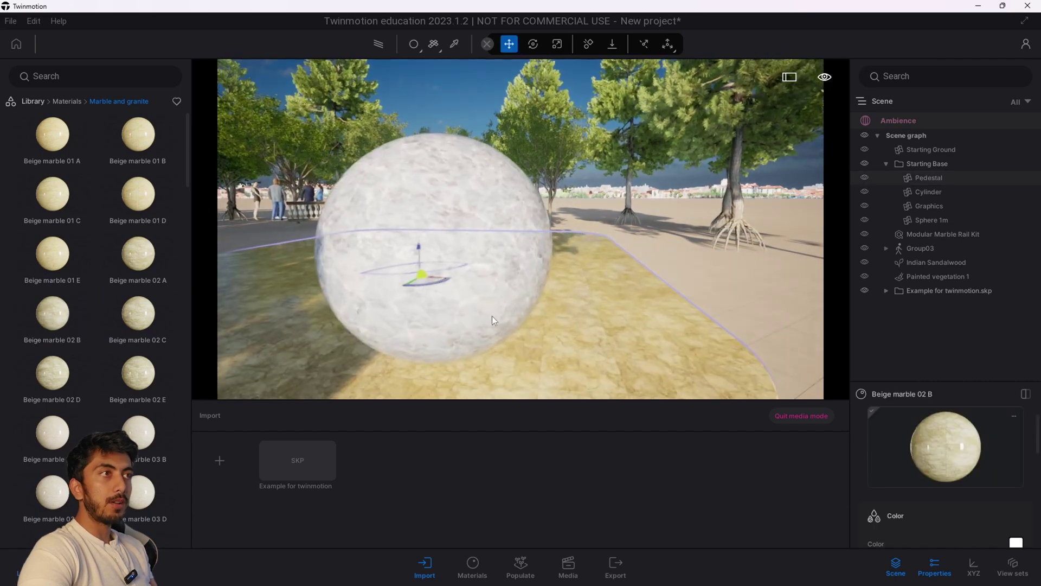
right_drag(492, 315, 608, 271)
key(w)
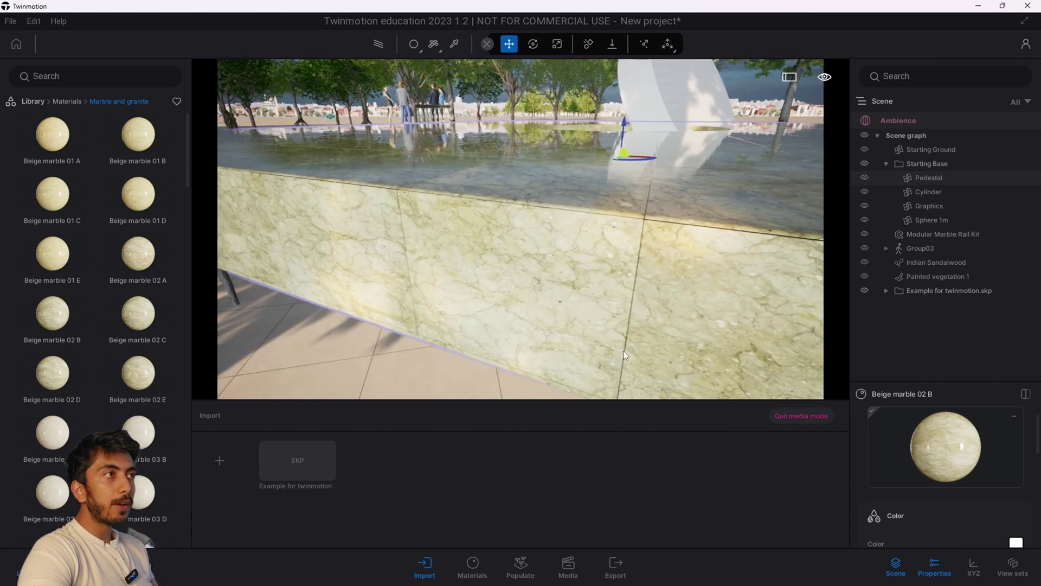
key(s)
right_drag(612, 375, 403, 77)
key(w)
key(w)
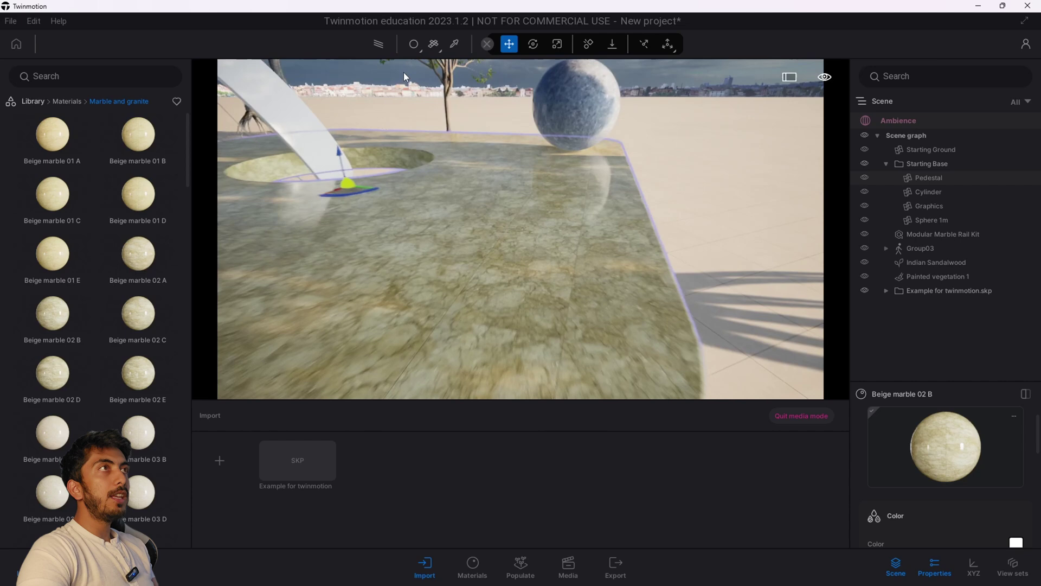
click(441, 53)
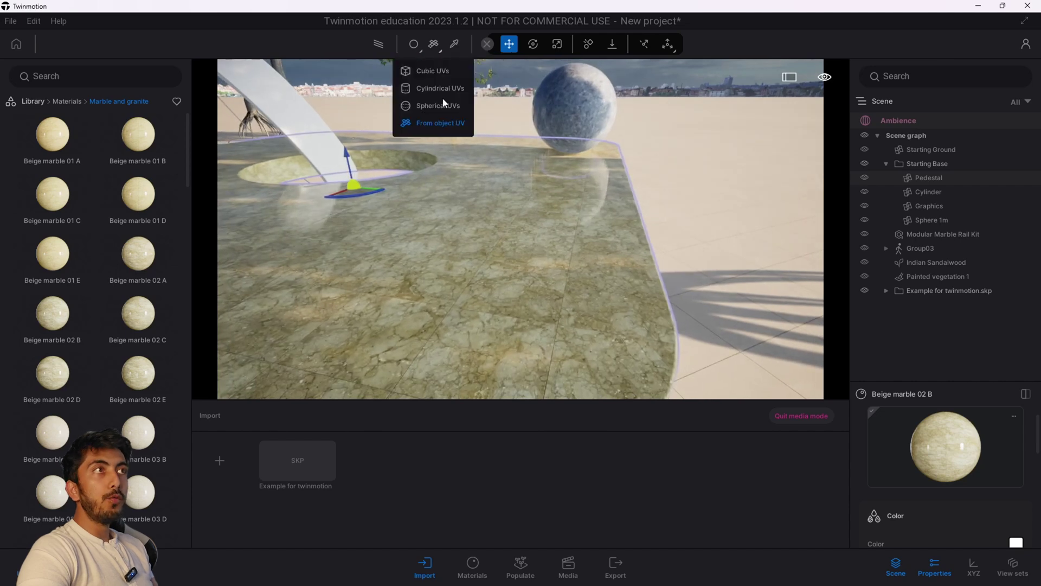
Go into the imported house's kitchen and apply the metal Brushed aluminium 01 to the bar stools' legs
right_drag(300, 202, 212, 171)
key(w)
right_drag(284, 226, 367, 219)
key(w)
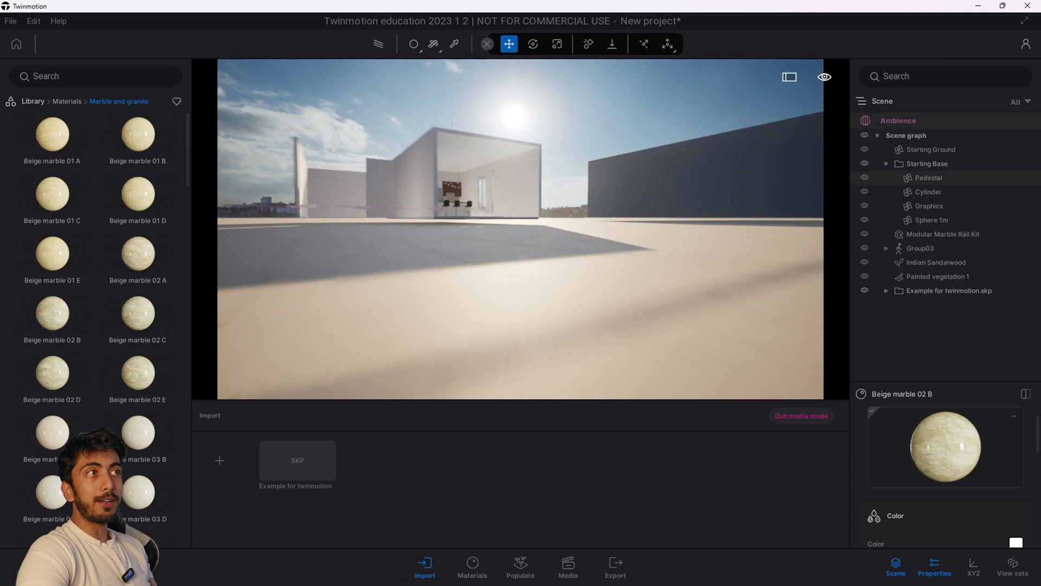
key(w)
right_drag(455, 228, 397, 227)
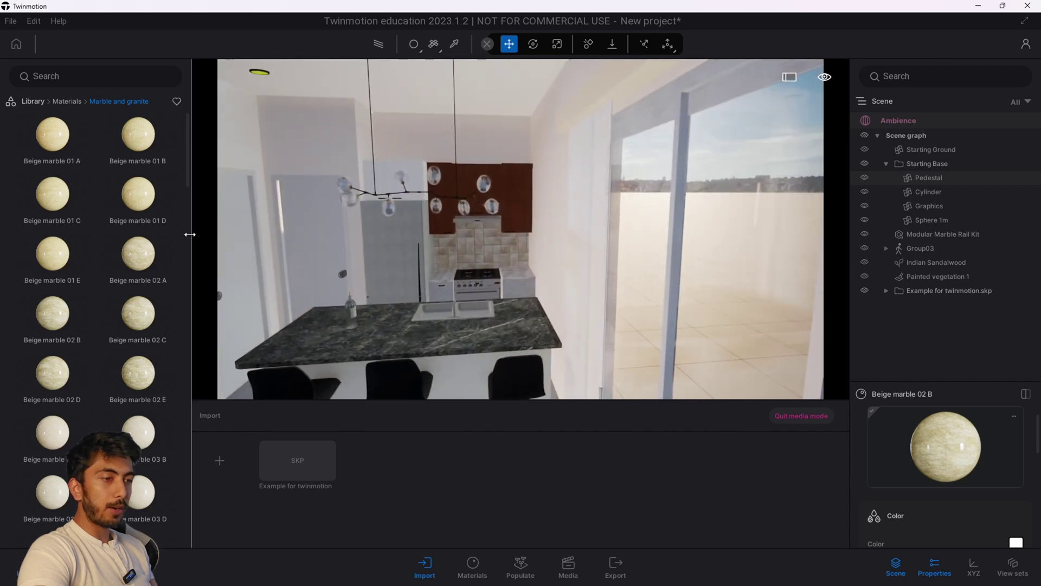
key(w)
key(q)
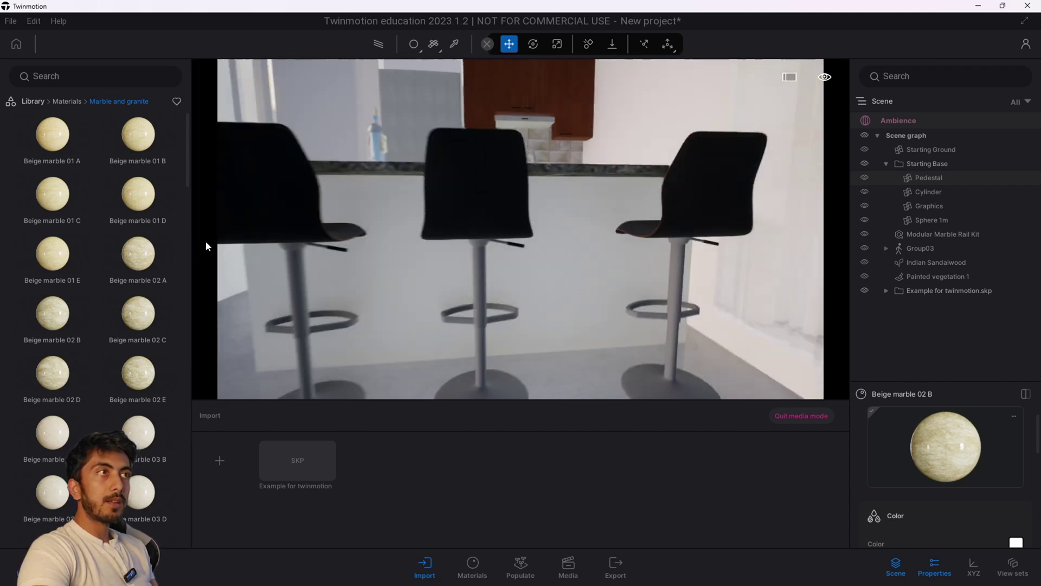
click(67, 101)
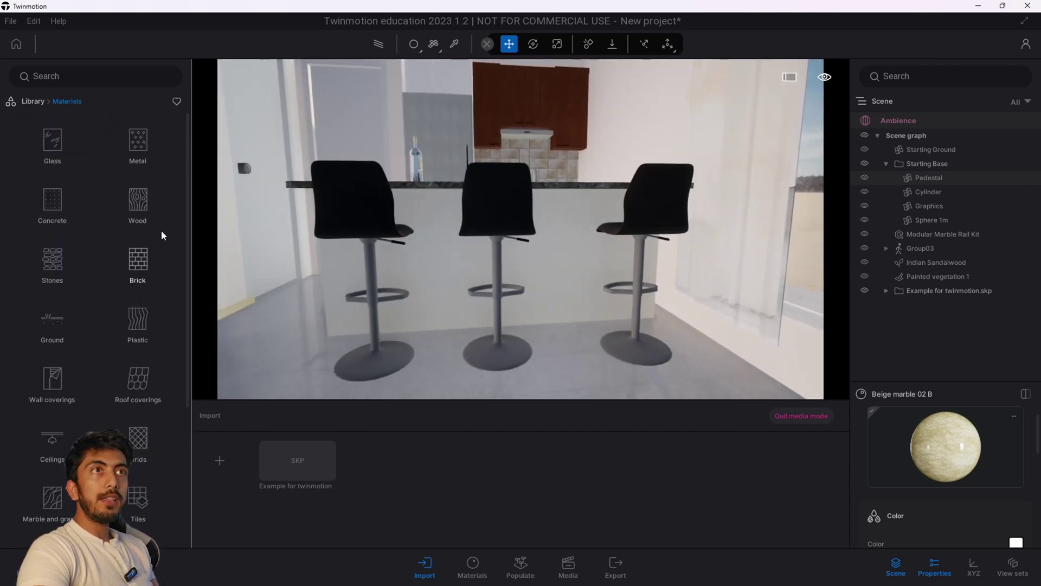
click(139, 140)
mouse_move(52, 134)
mouse_down()
mouse_move(529, 316)
mouse_move(490, 292)
mouse_up()
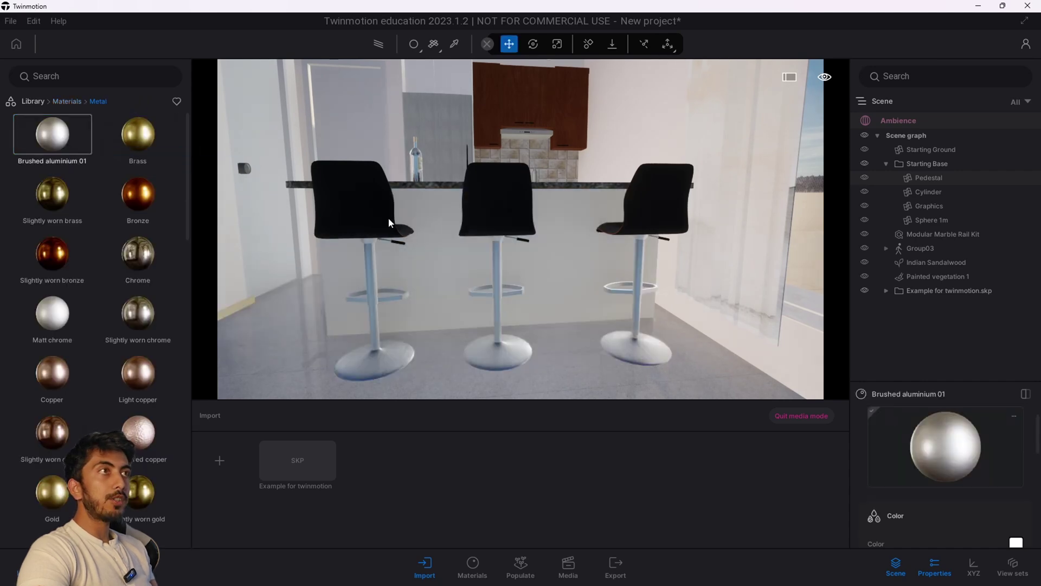
Apply the wood material Redcedar 02 B to the kitchen's upper cabinets above the stove
scroll(389, 217, down, 5)
click(67, 102)
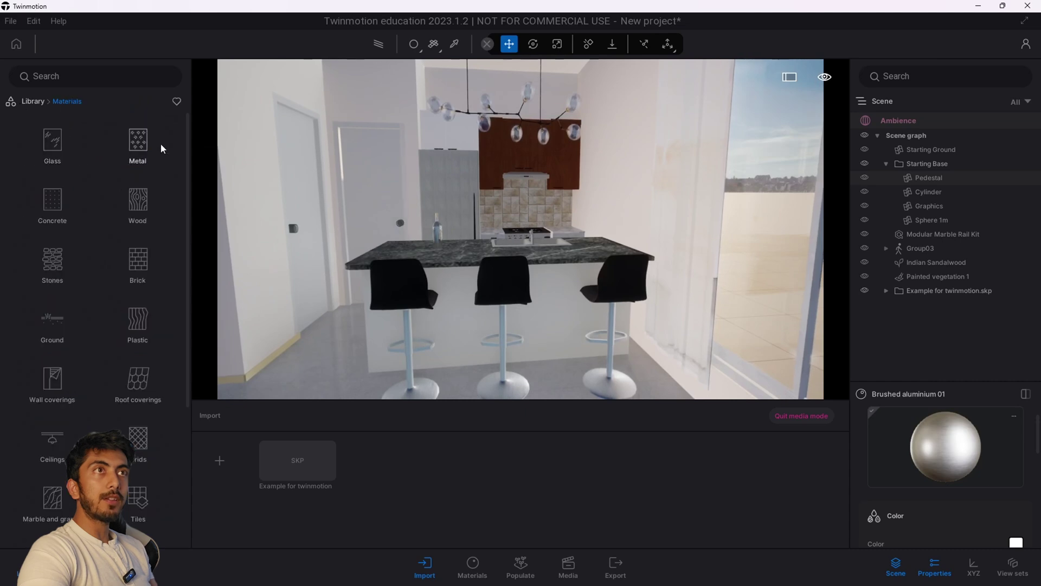
click(137, 201)
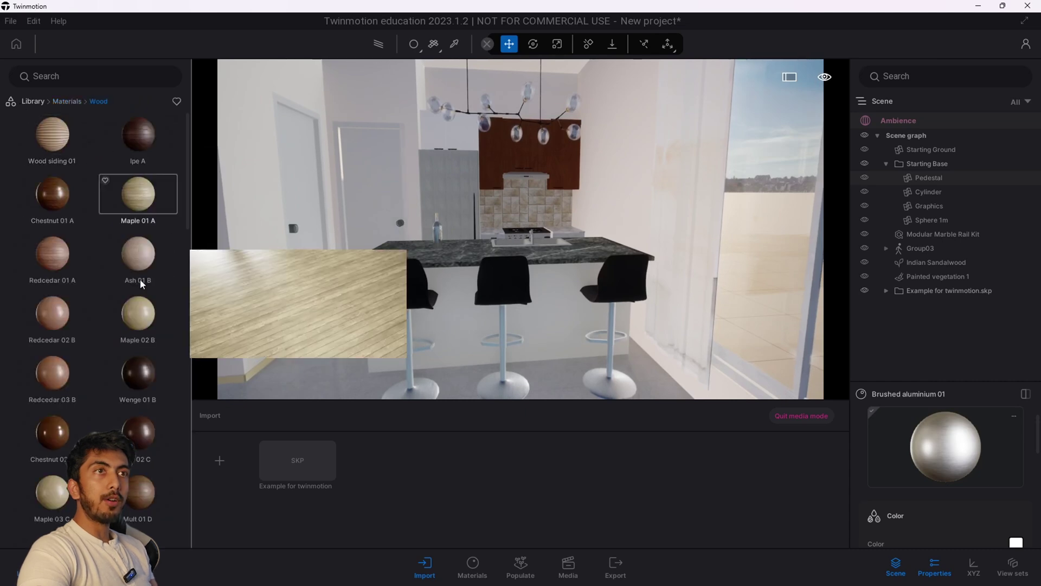
scroll(65, 217, down, 2)
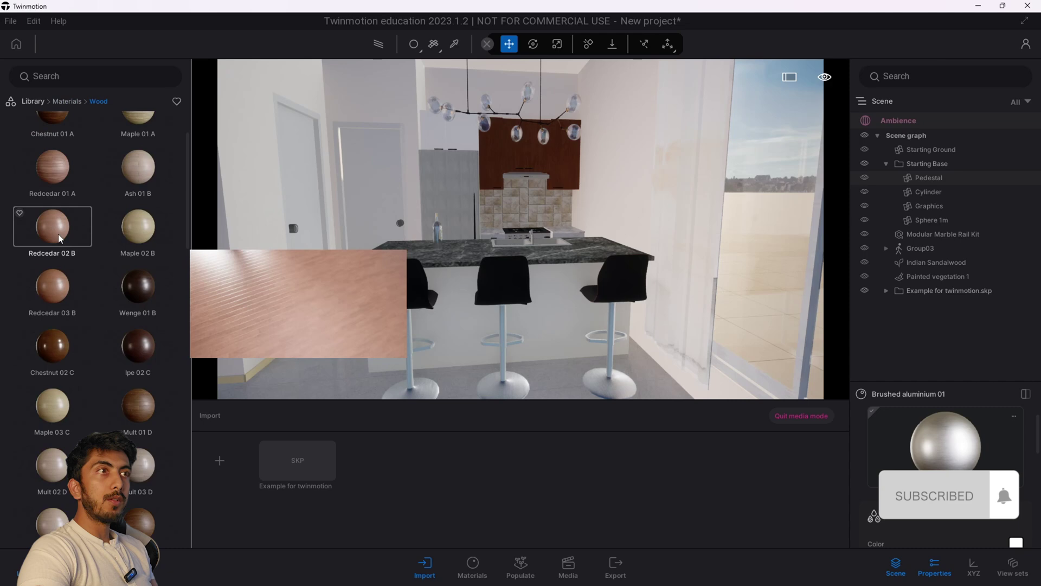
drag(59, 237, 517, 159)
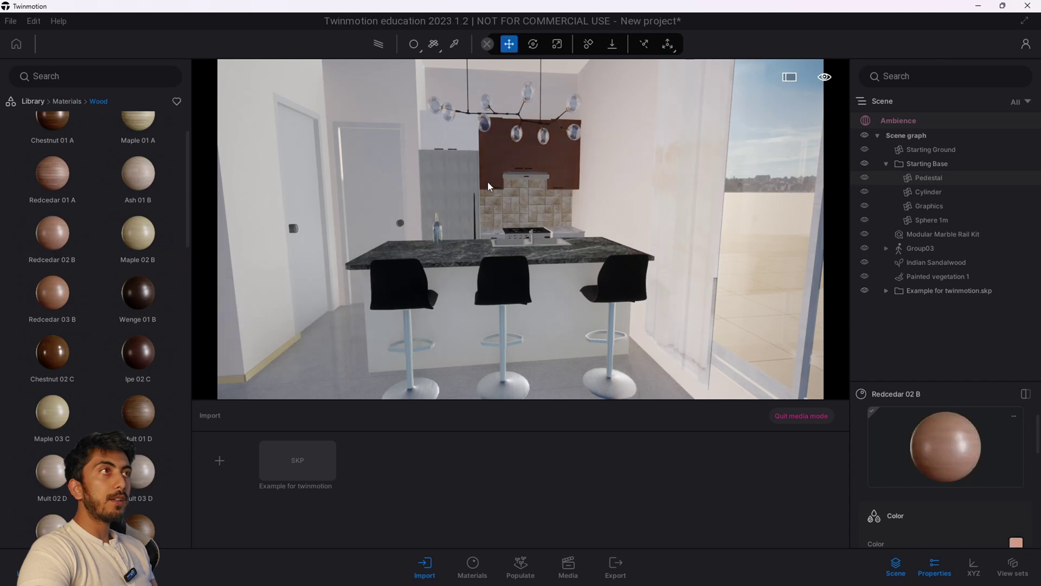
scroll(70, 152, up, 2)
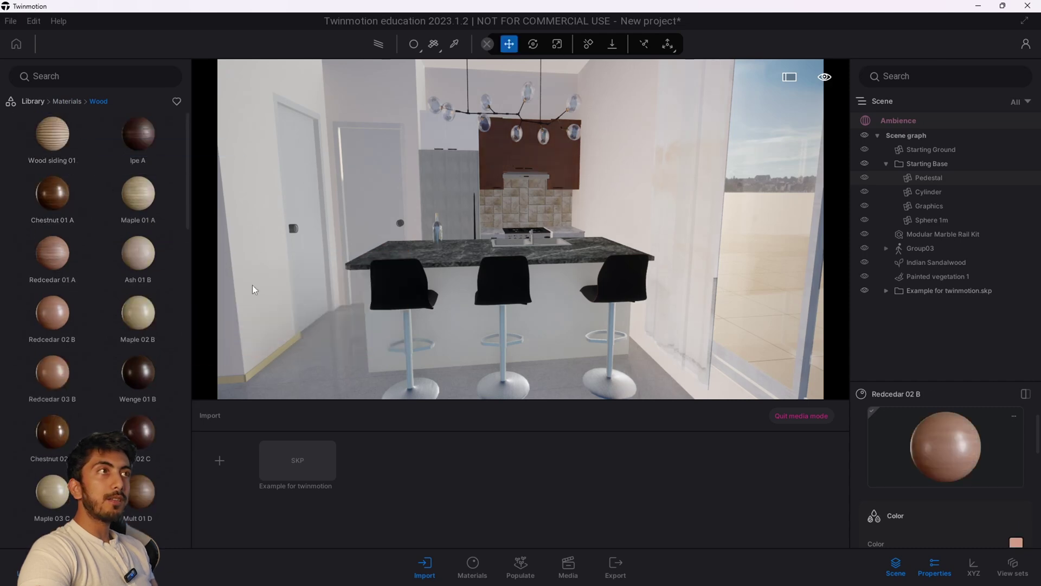
scroll(477, 191, down, 2)
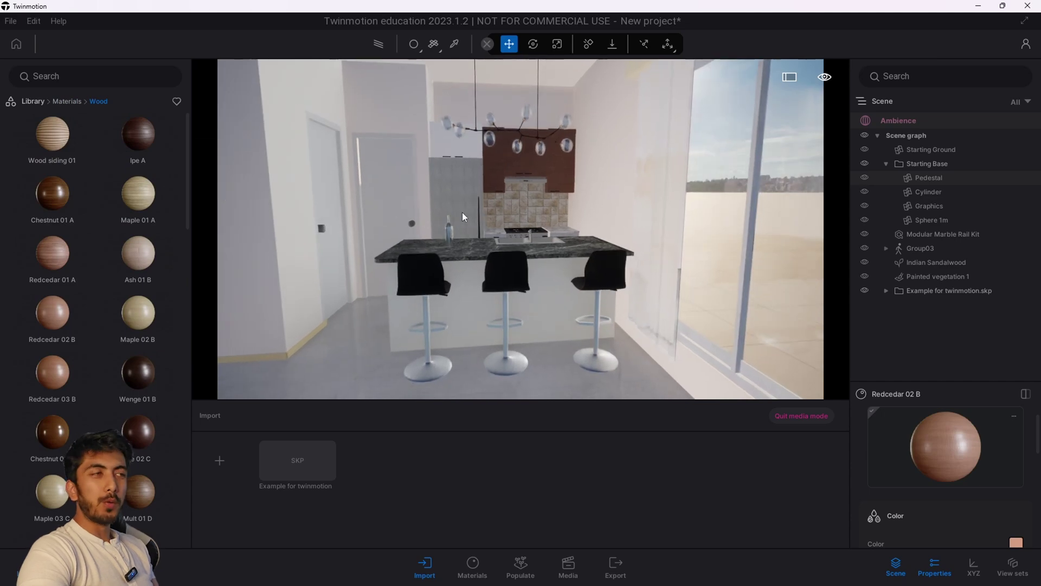
Return the library to the material categories and enlarge the Redcedar 02 B properties area to show its Color and UV settings
click(67, 101)
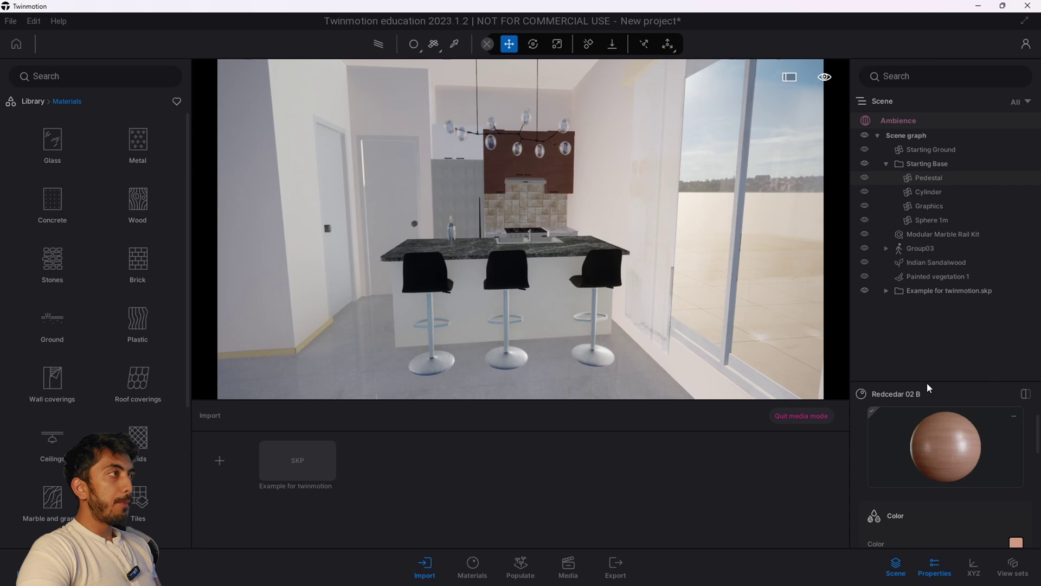
drag(927, 383, 950, 150)
drag(406, 383, 408, 248)
key(s)
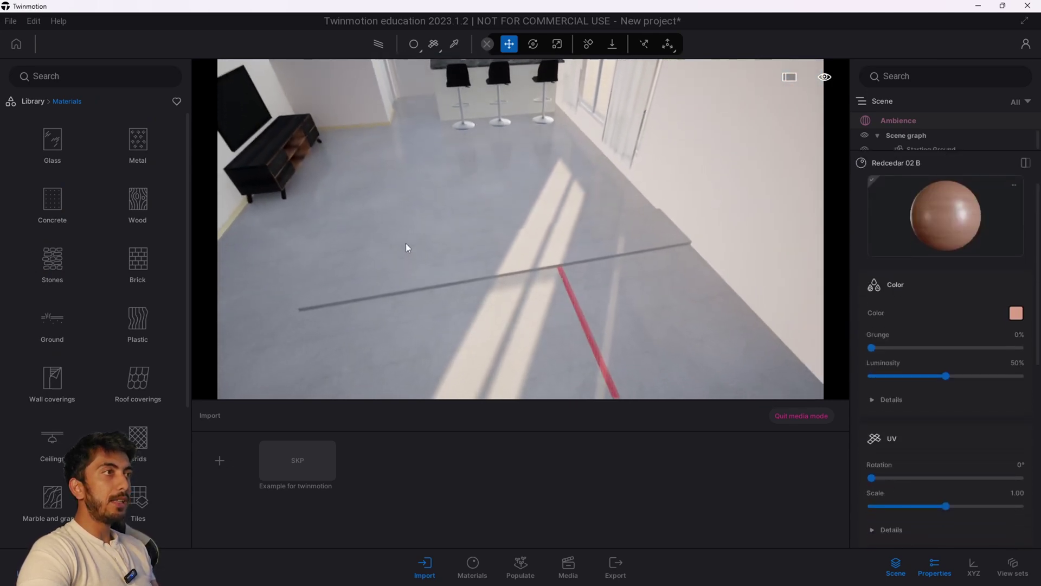
Apply the wood material Chestnut 01 A to the living room floor in front of the TV cabinet
scroll(404, 230, up, 5)
key(s)
key(w)
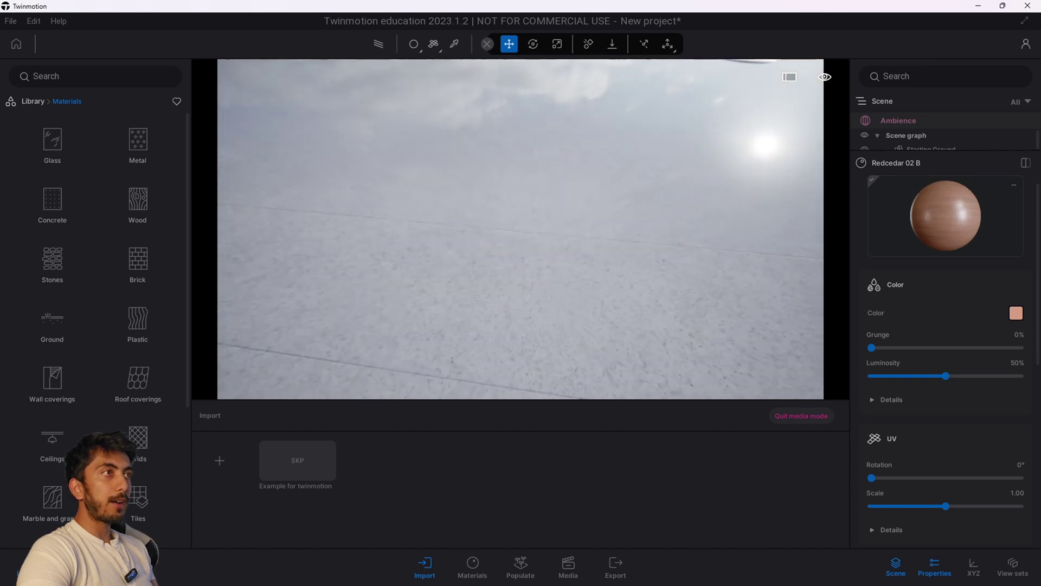
key(s)
key(s)
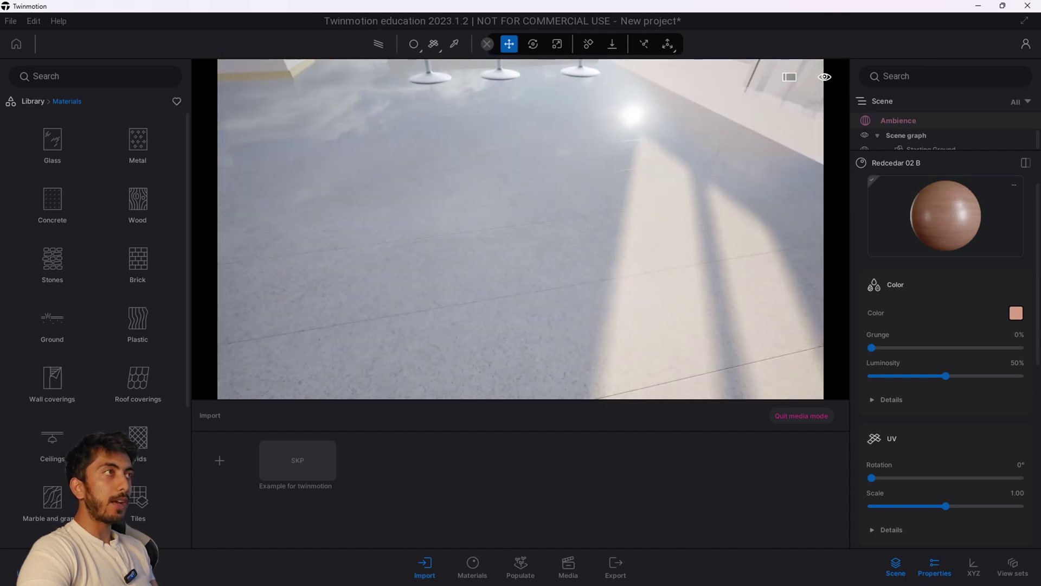
key(s)
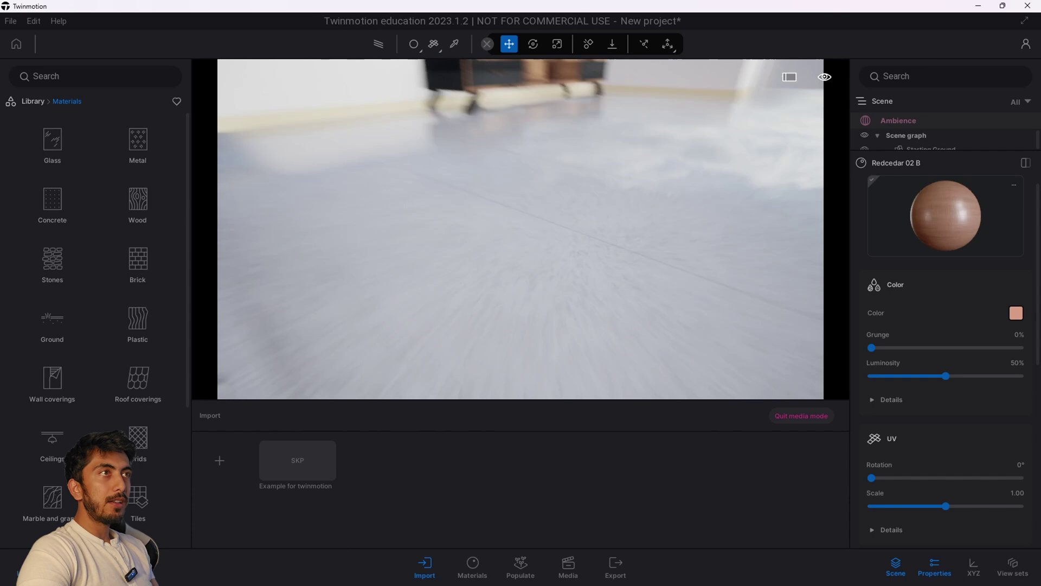
key(w)
key(s)
key(ctrl+z)
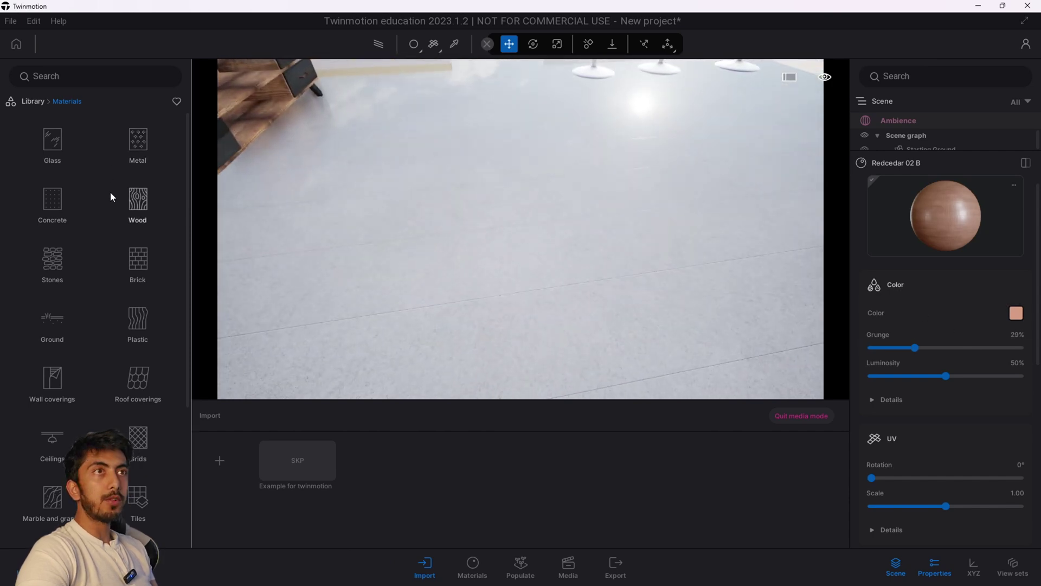
click(455, 45)
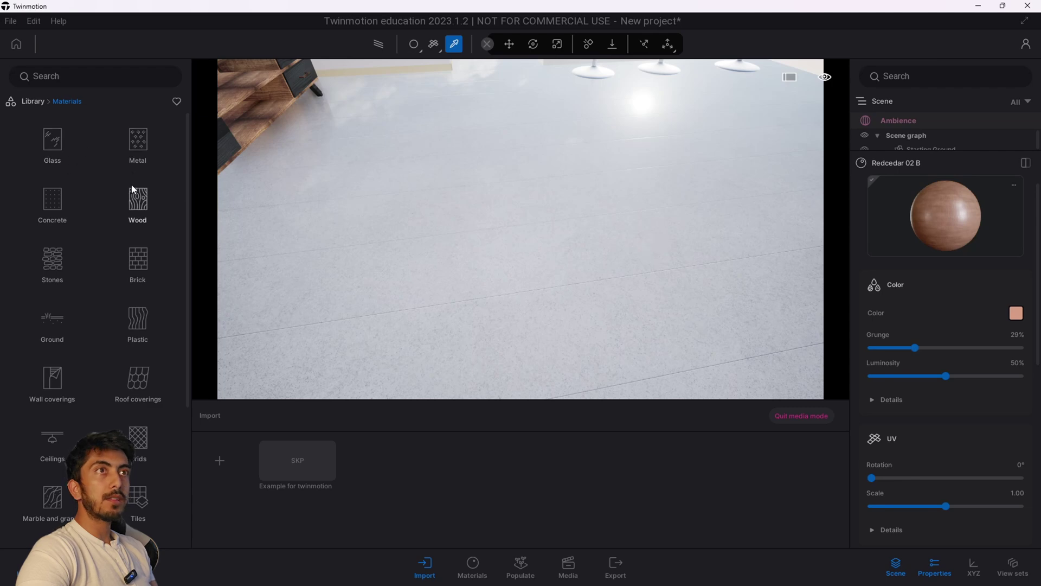
click(138, 201)
drag(52, 193, 516, 285)
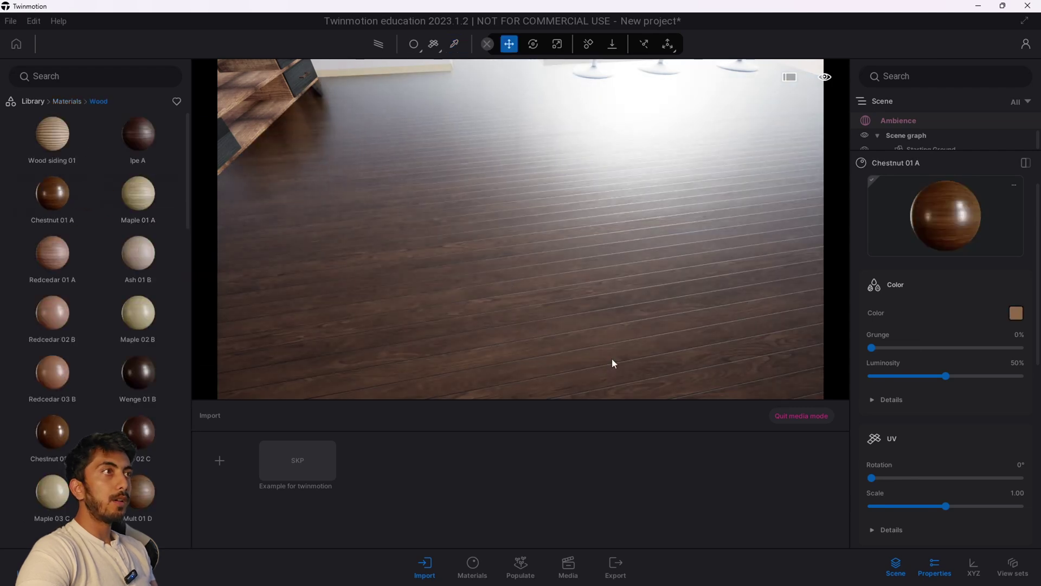
Pick the floor's Chestnut 01 A material, try its Grunge and return it to 0%, and set its Luminosity to 42%
click(454, 44)
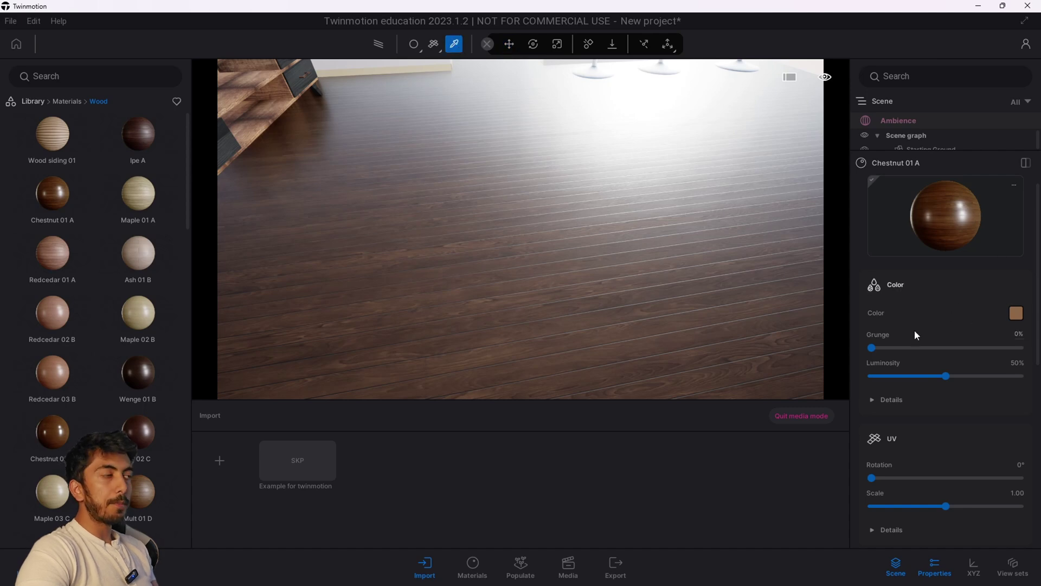
drag(873, 350, 838, 359)
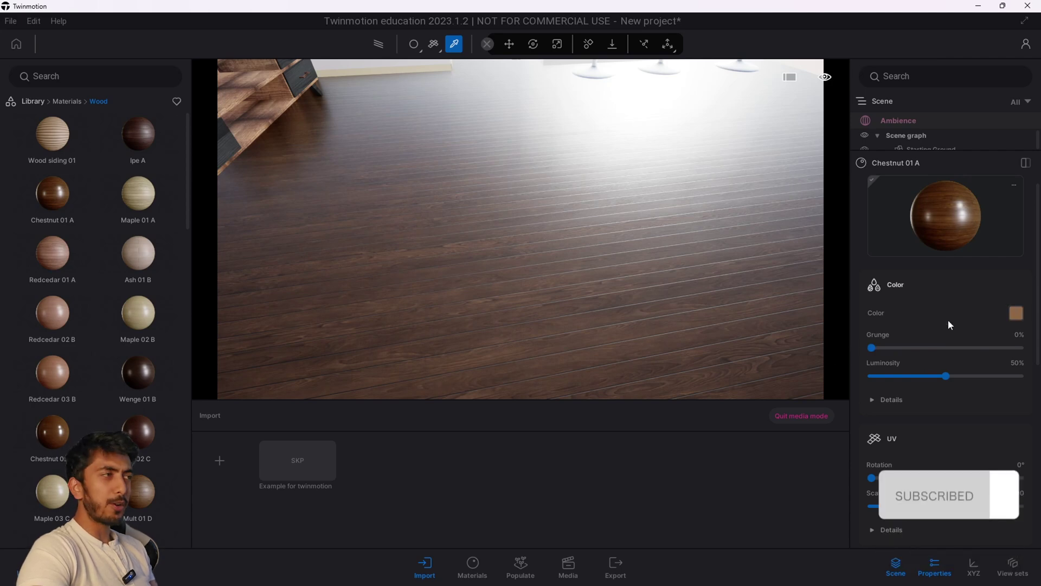
mouse_move(948, 376)
mouse_down()
mouse_move(968, 376)
mouse_move(933, 378)
mouse_up()
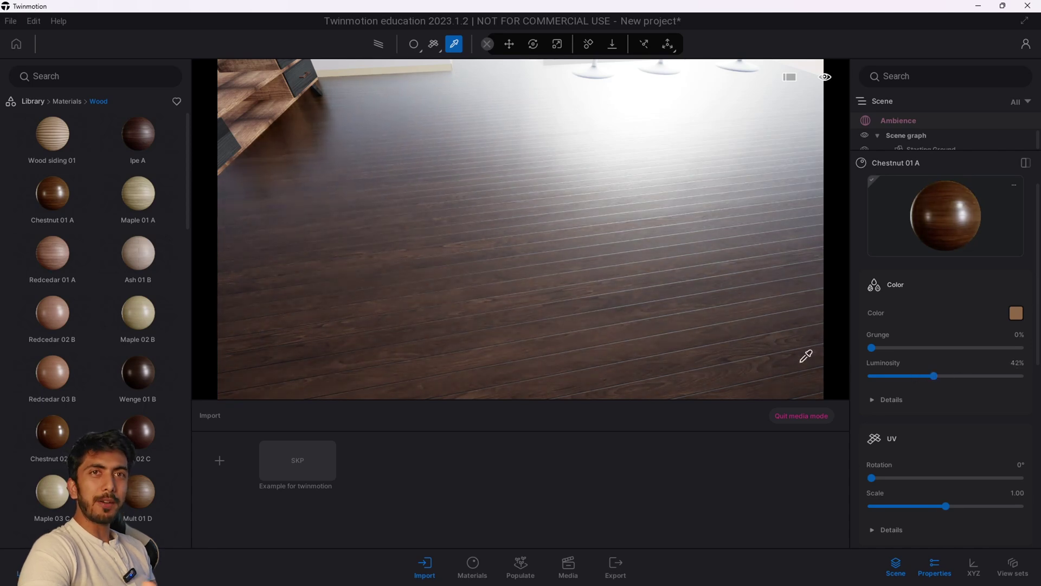
Set the floor material's UV Rotation to 94° and its UV Scale to 2.51
scroll(904, 417, down, 2)
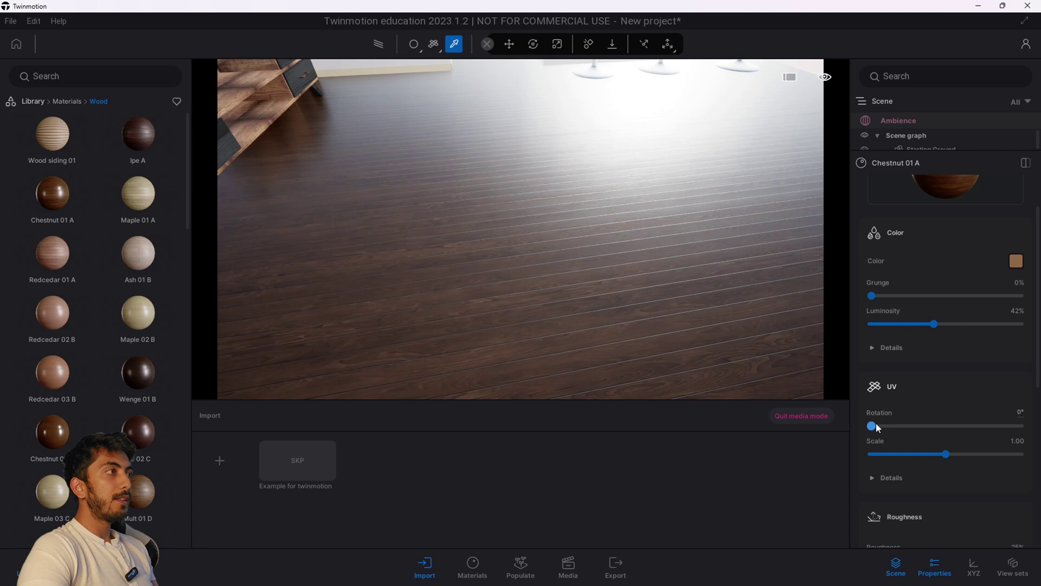
drag(872, 426, 911, 424)
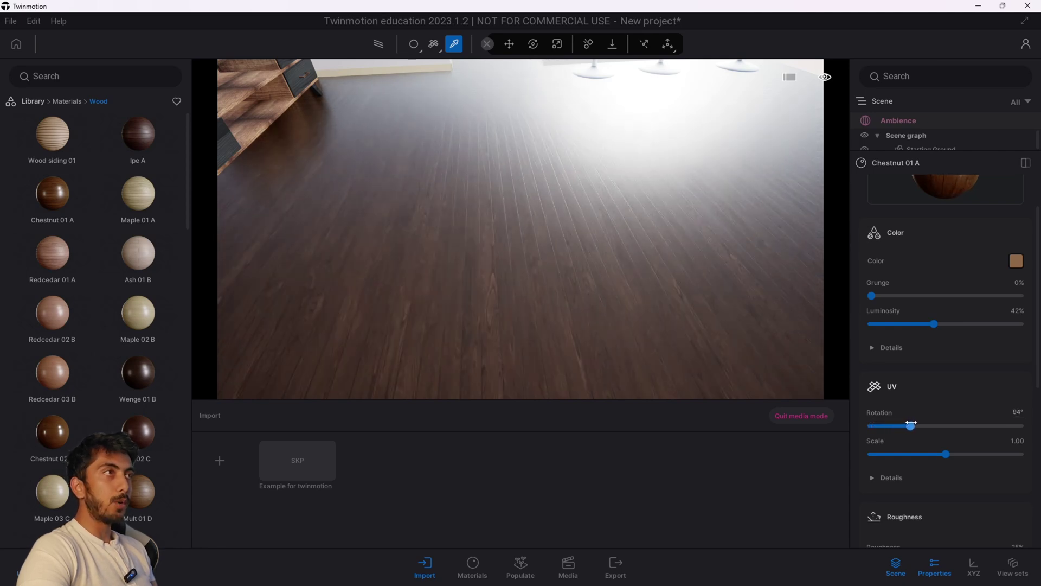
scroll(533, 222, down, 5)
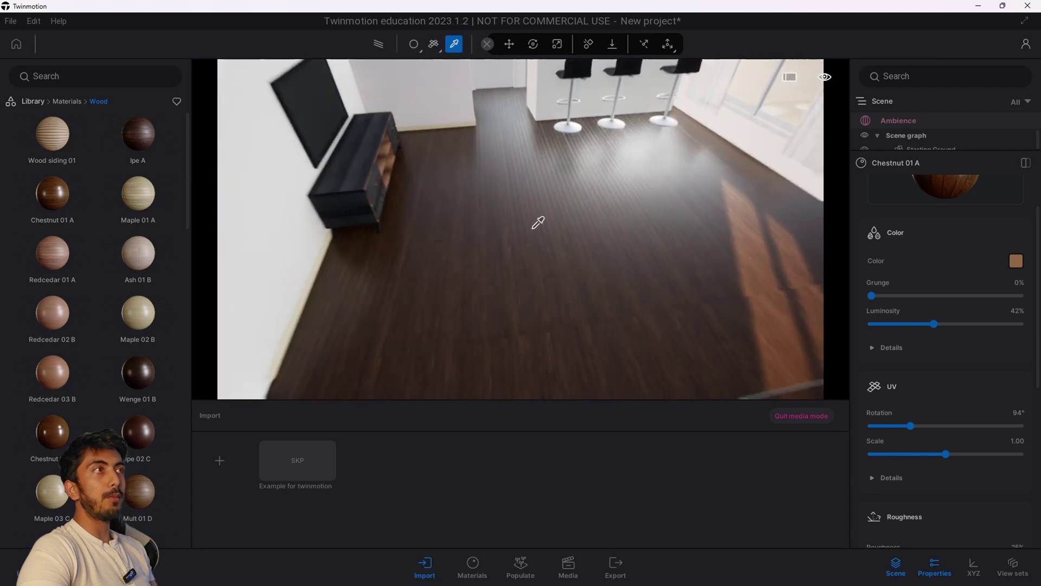
scroll(567, 265, up, 4)
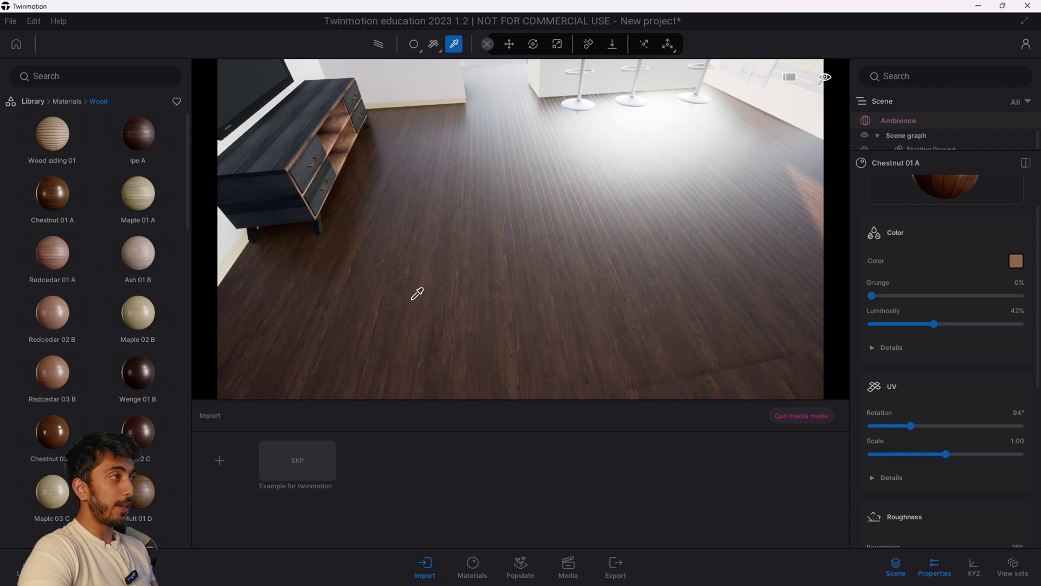
drag(942, 457, 958, 453)
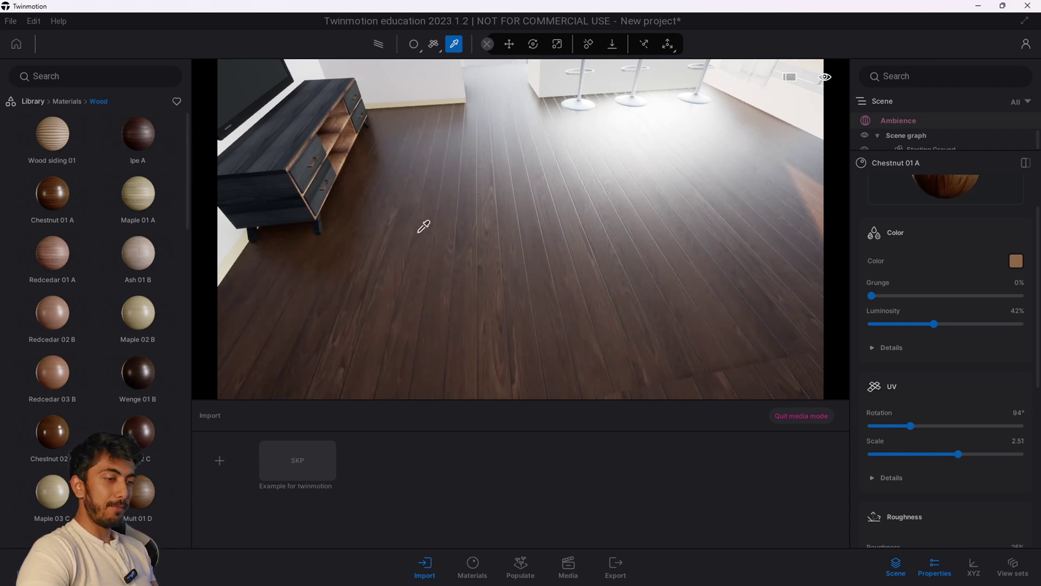
scroll(423, 225, up, 5)
right_drag(417, 231, 417, 130)
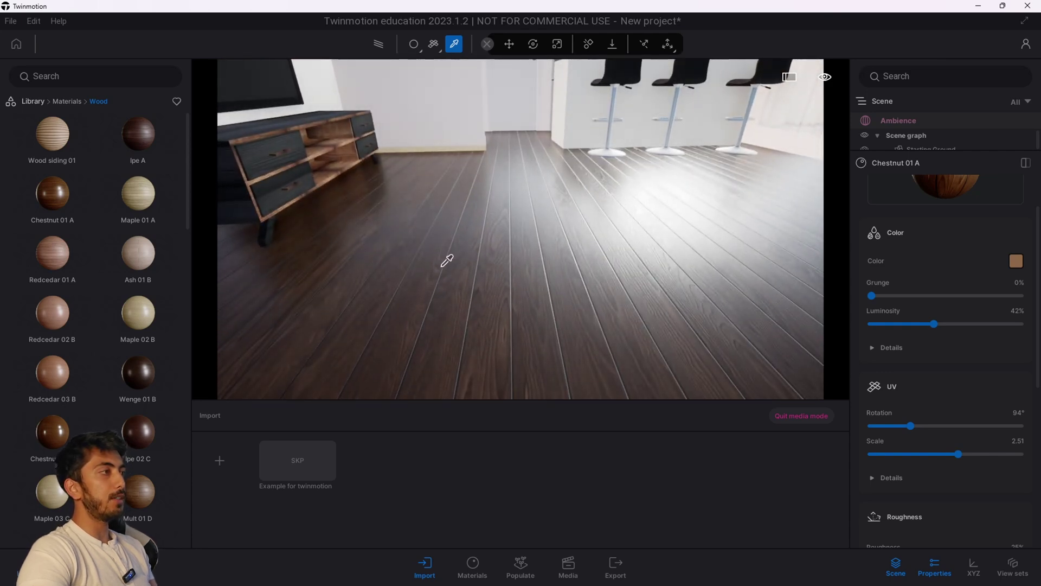
Set the floor material's Roughness to 37% and its Metalness to 31%
scroll(900, 442, down, 3)
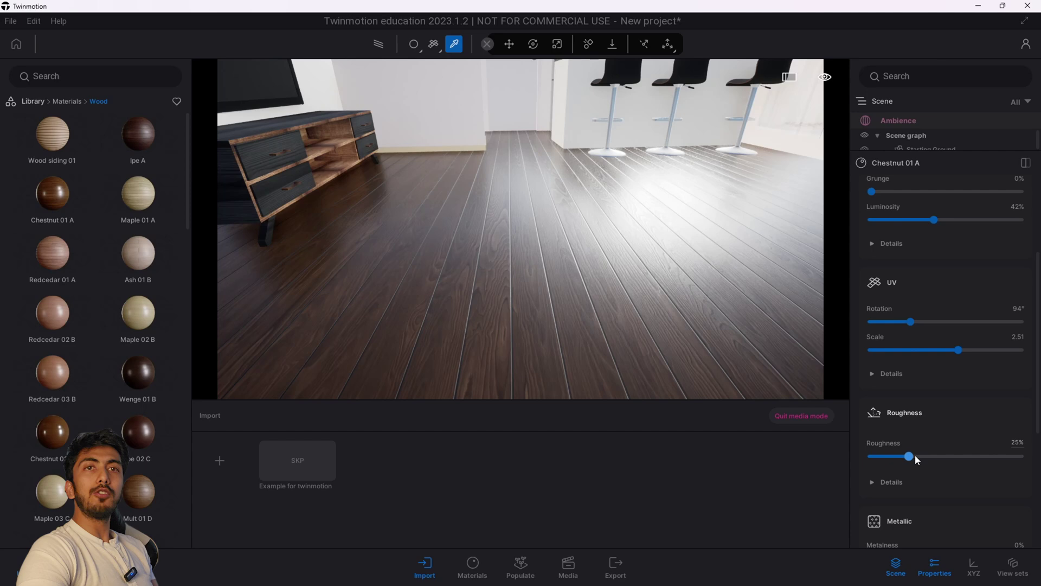
mouse_move(915, 455)
mouse_down()
mouse_move(952, 455)
mouse_move(926, 459)
mouse_up()
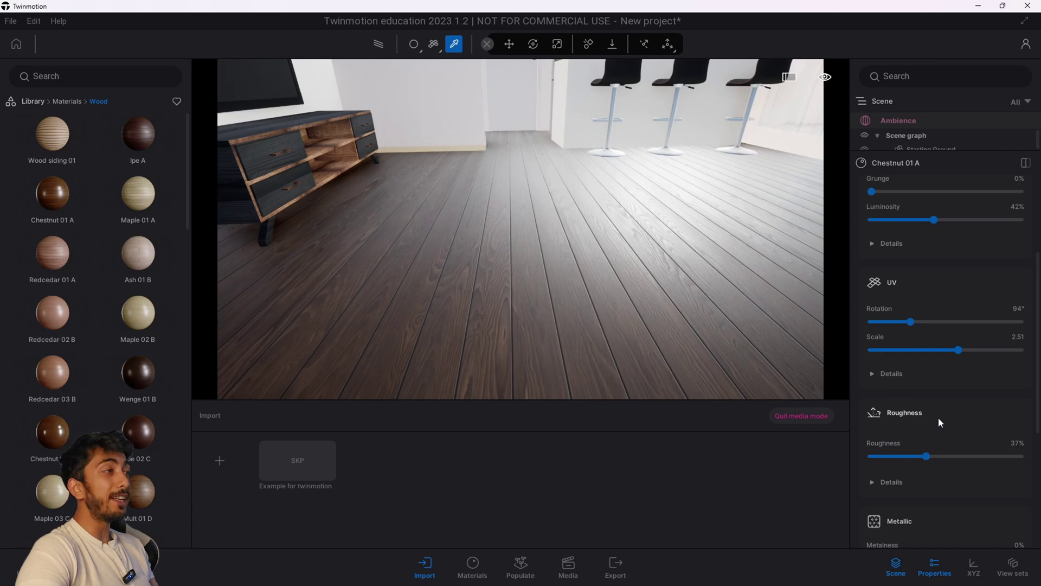
scroll(938, 418, down, 2)
drag(878, 454, 917, 457)
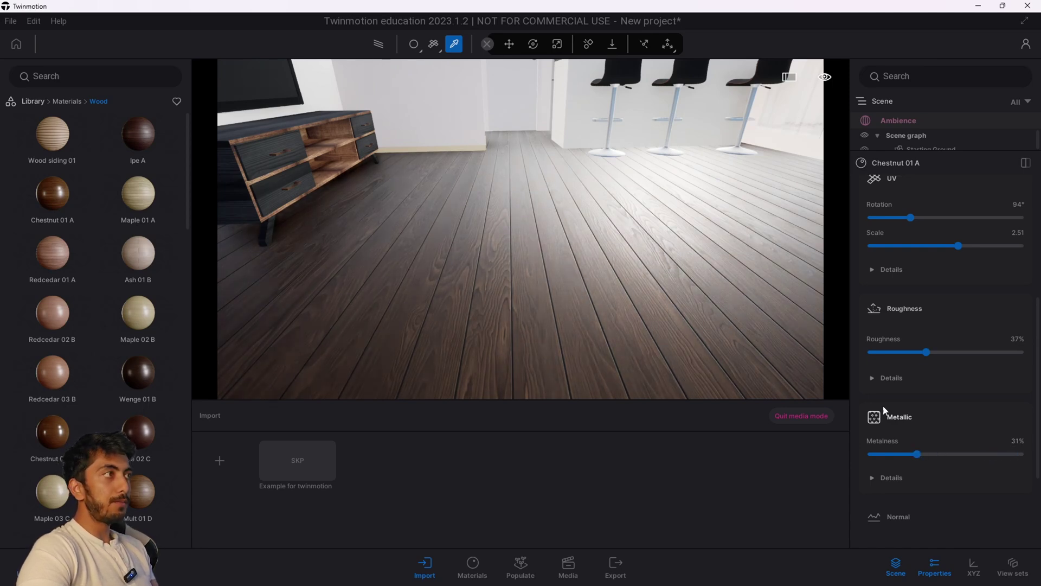
Try an emissive glow on the floor's wood material and return it to 0.0 nit
scroll(916, 422, down, 3)
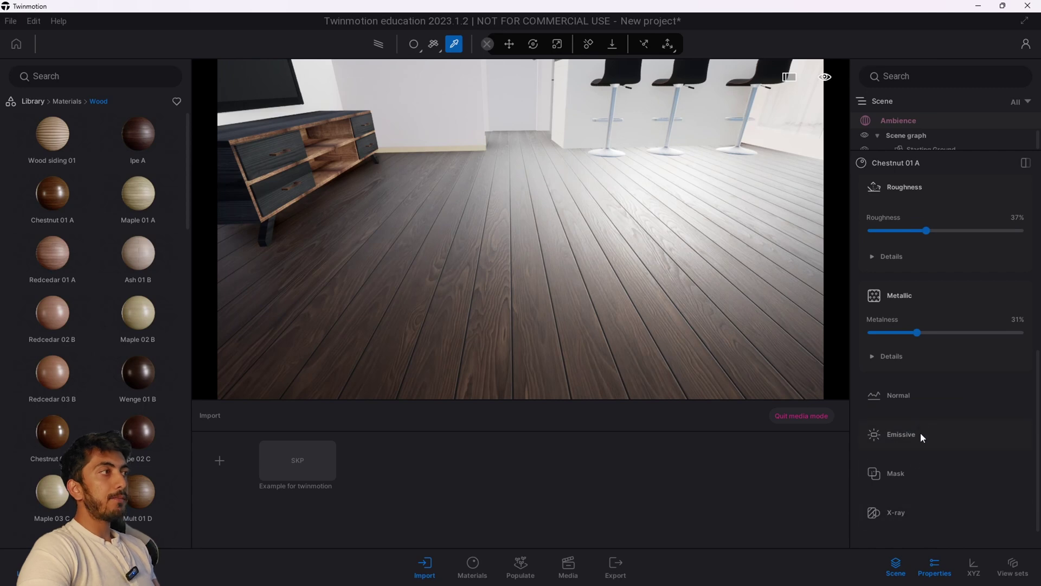
click(922, 437)
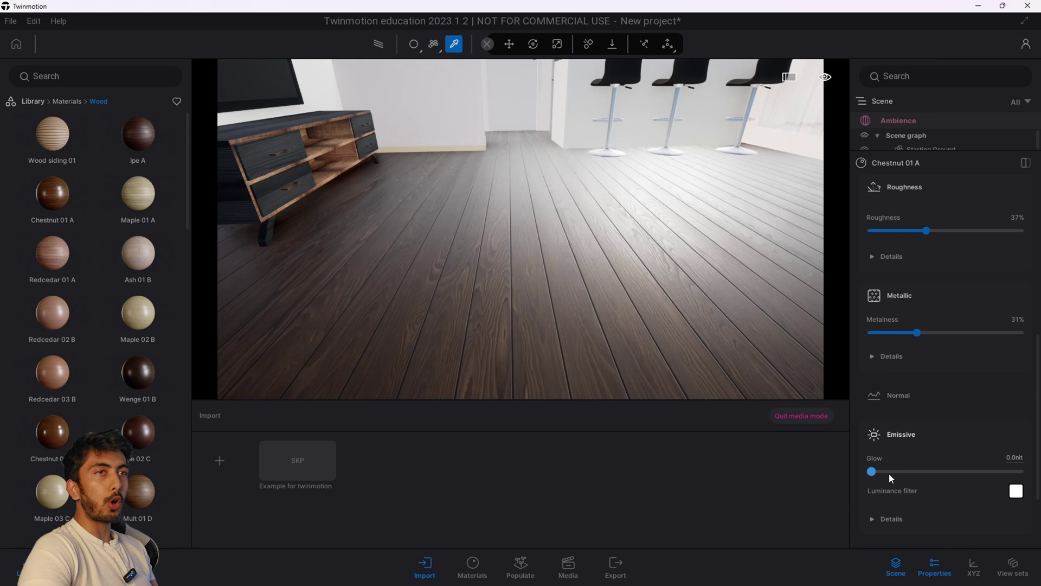
drag(889, 473, 758, 471)
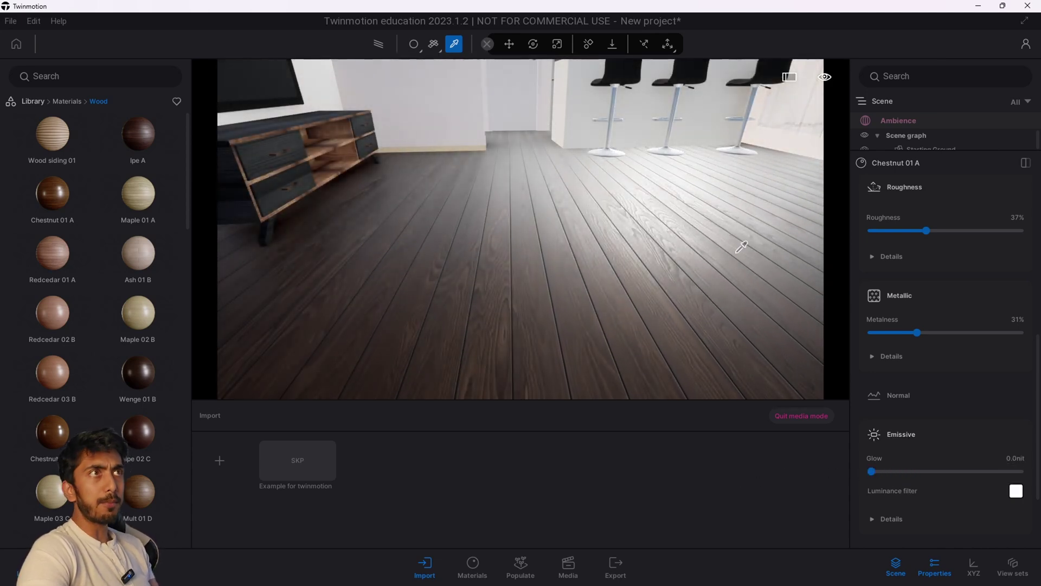
Pick the yellow material of the ceiling spotlights and set its emissive Glow to 29.2 nit
right_drag(473, 237, 476, 267)
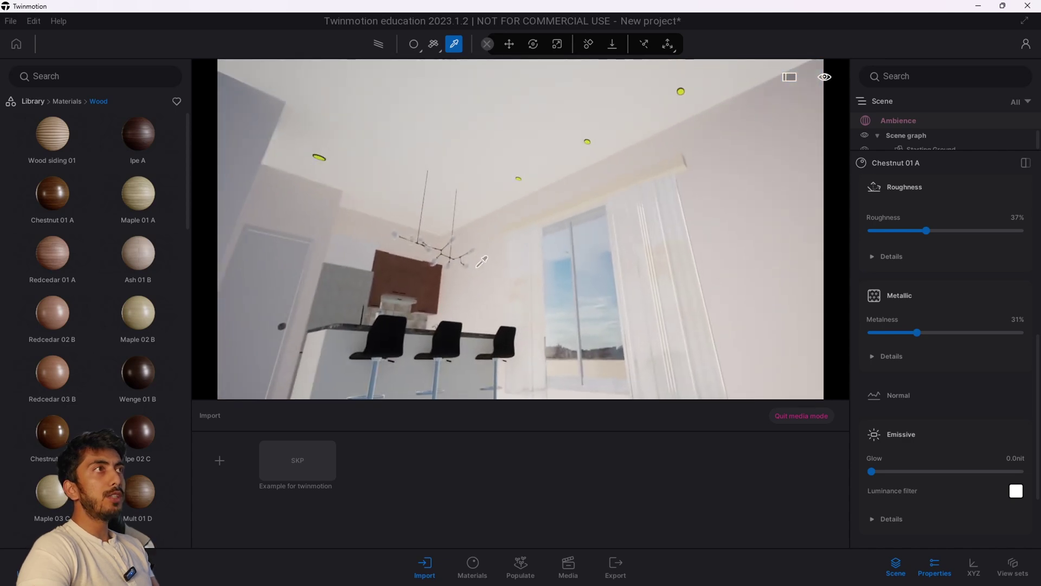
click(681, 91)
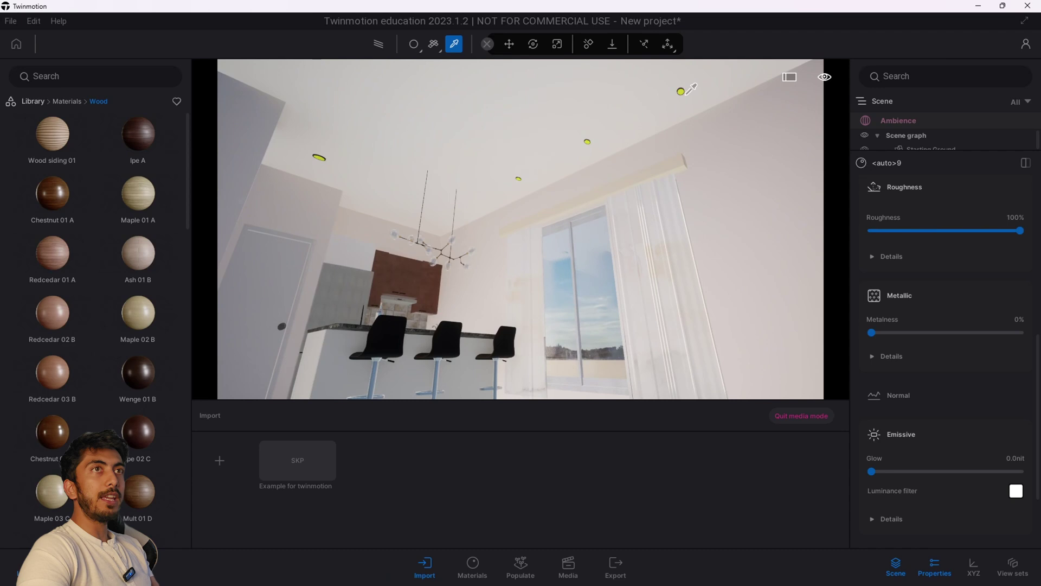
drag(871, 472, 914, 471)
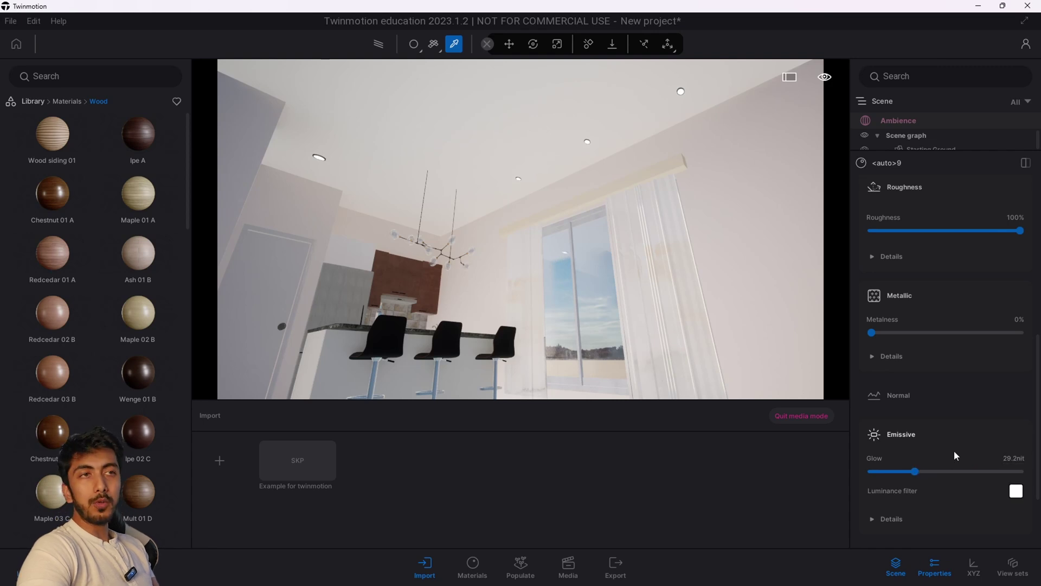
Change the ceiling spotlight material's color to a pale yellow and set its color Saturation to 1.3
scroll(957, 455, up, 10)
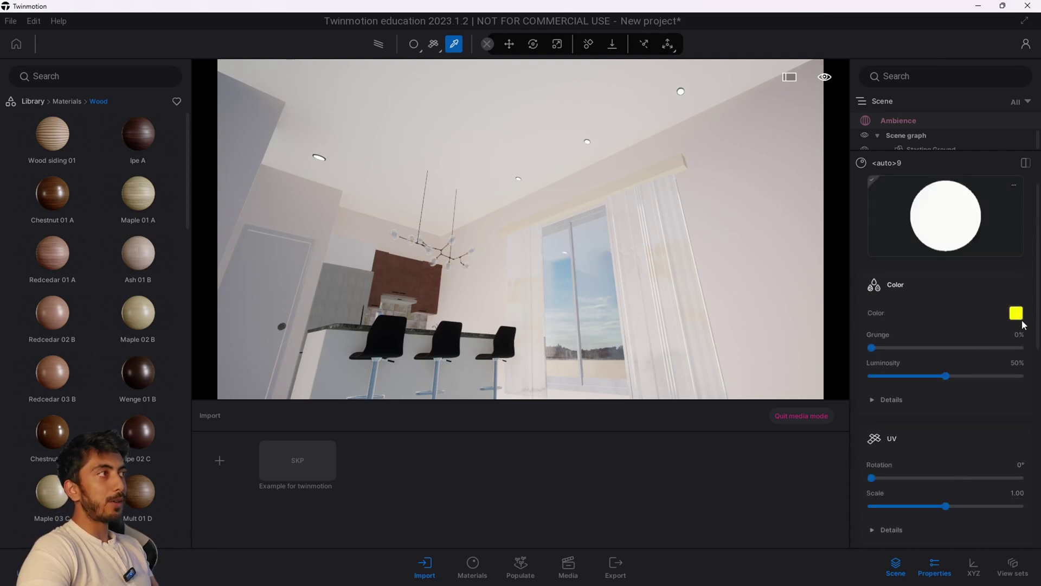
click(1016, 313)
drag(460, 344, 438, 302)
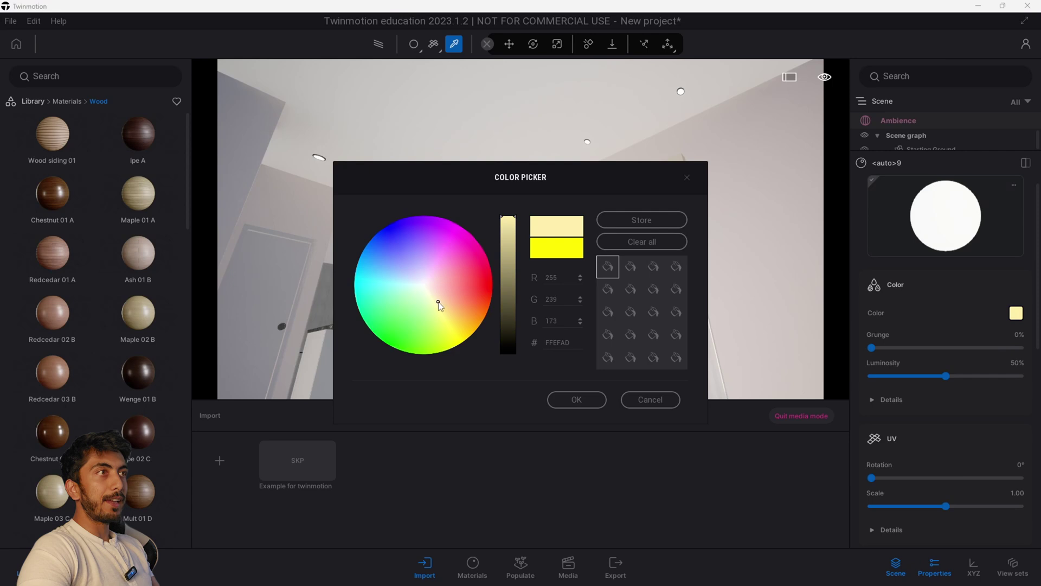
click(577, 400)
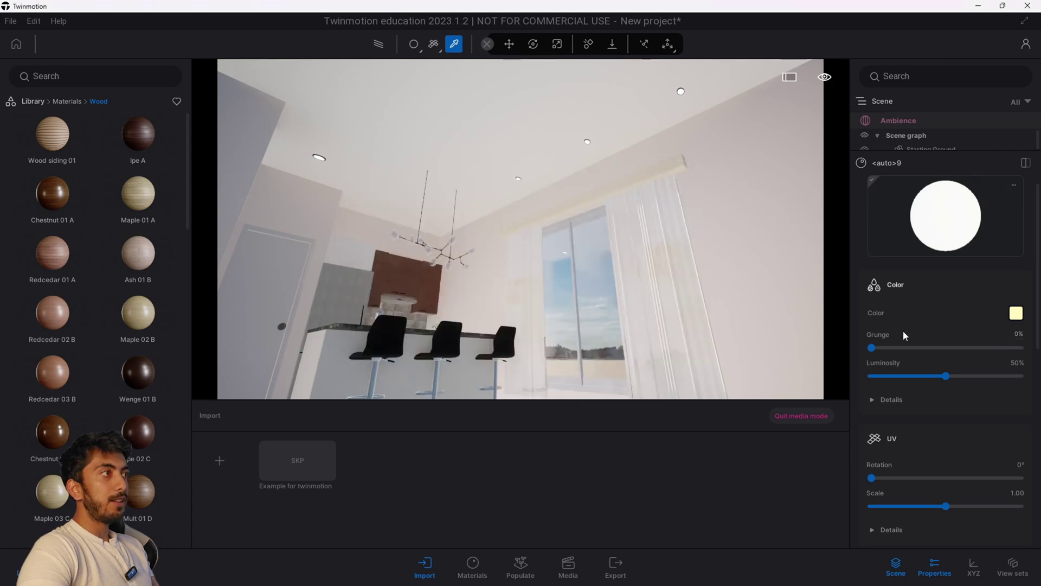
click(902, 399)
scroll(934, 361, down, 2)
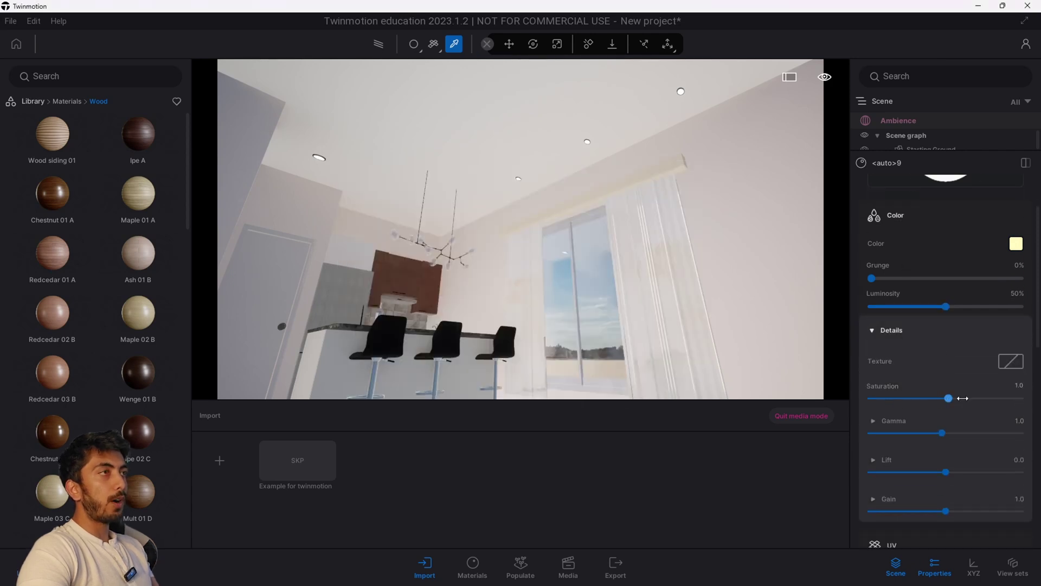
mouse_move(963, 398)
mouse_down()
mouse_move(916, 398)
mouse_move(964, 405)
mouse_up()
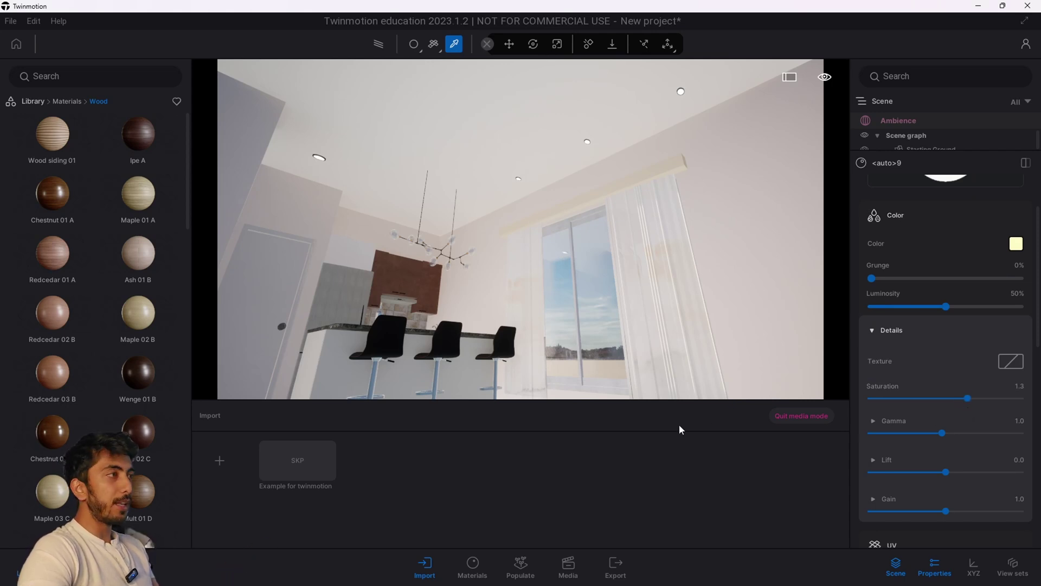
Review the spotlight material's detailed Emissive settings and its Mask and X-ray options, and deselect the material
scroll(916, 357, down, 10)
scroll(905, 464, down, 3)
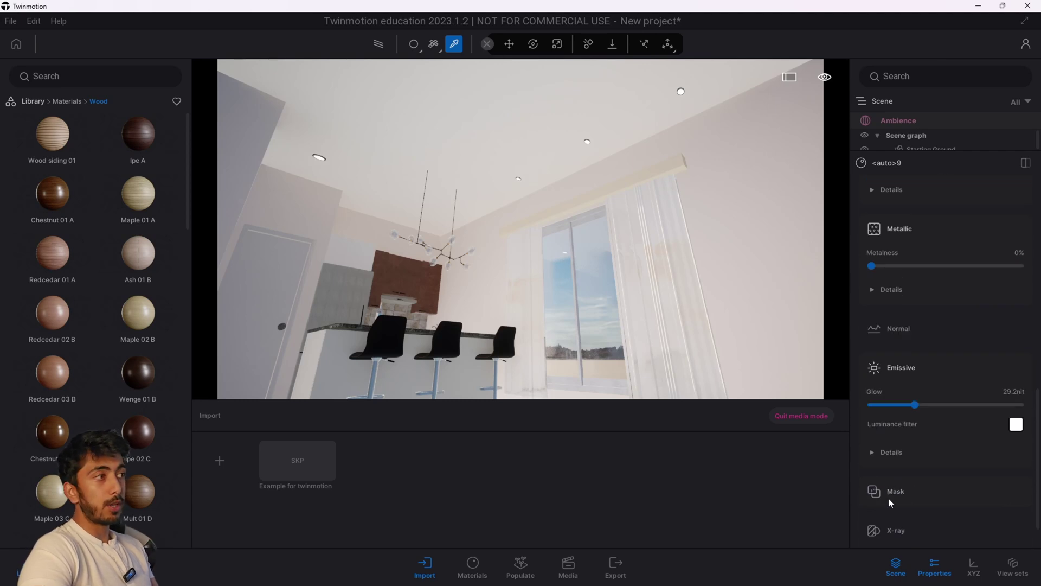
click(913, 453)
scroll(920, 448, down, 3)
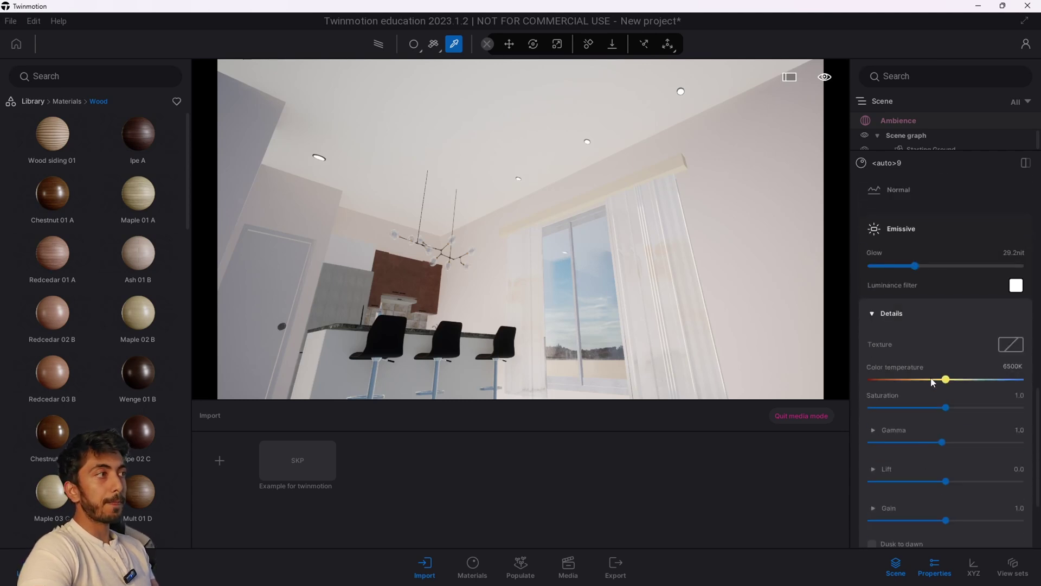
scroll(921, 450, down, 3)
click(920, 448)
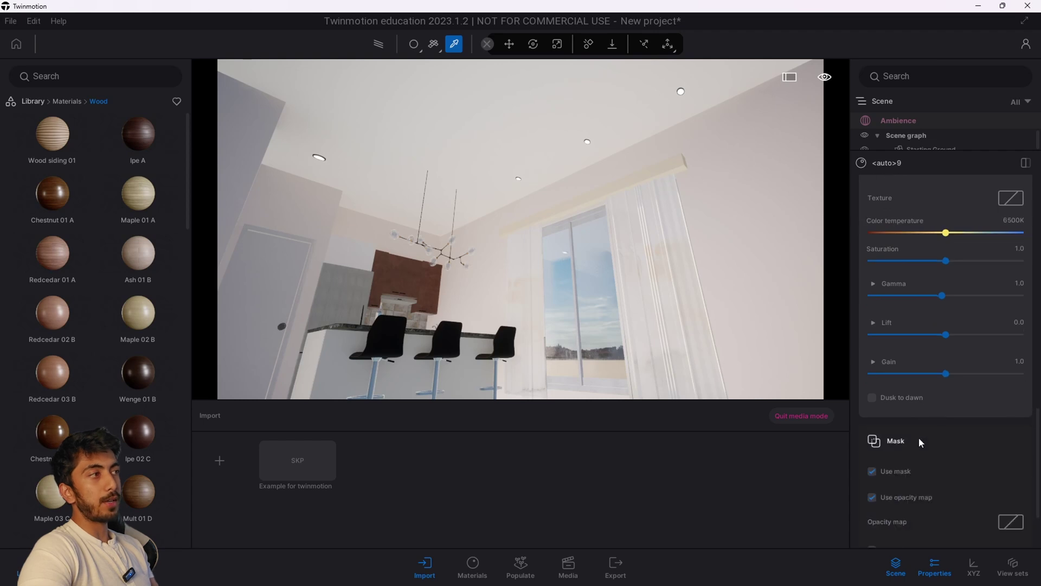
scroll(922, 429, down, 3)
scroll(940, 420, down, 3)
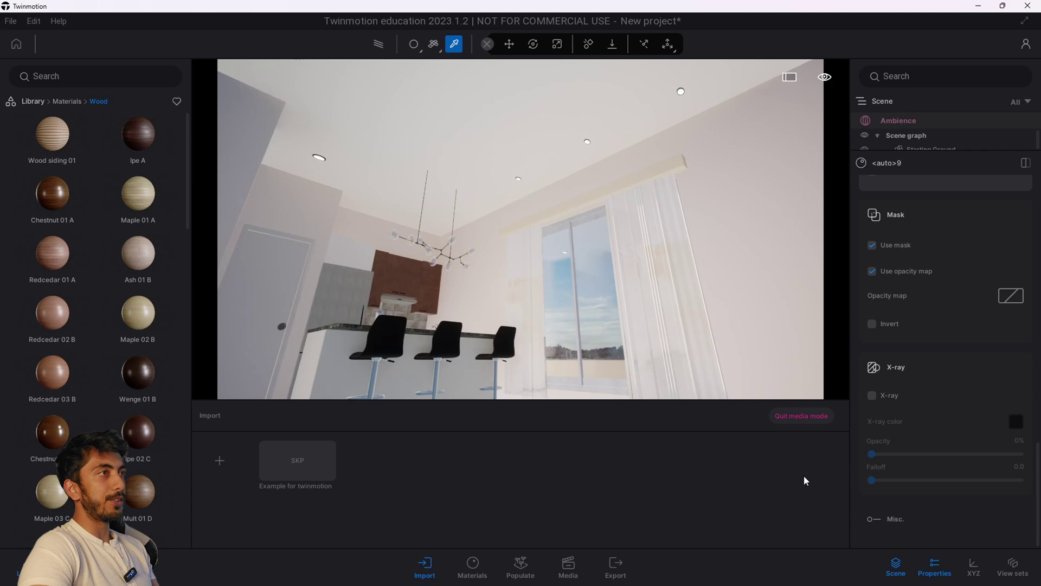
click(749, 516)
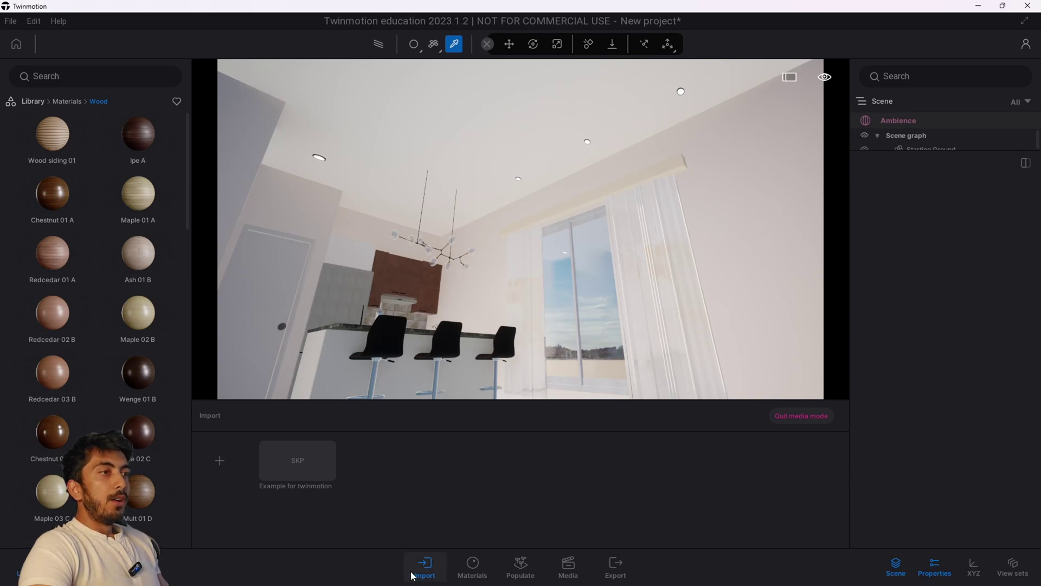